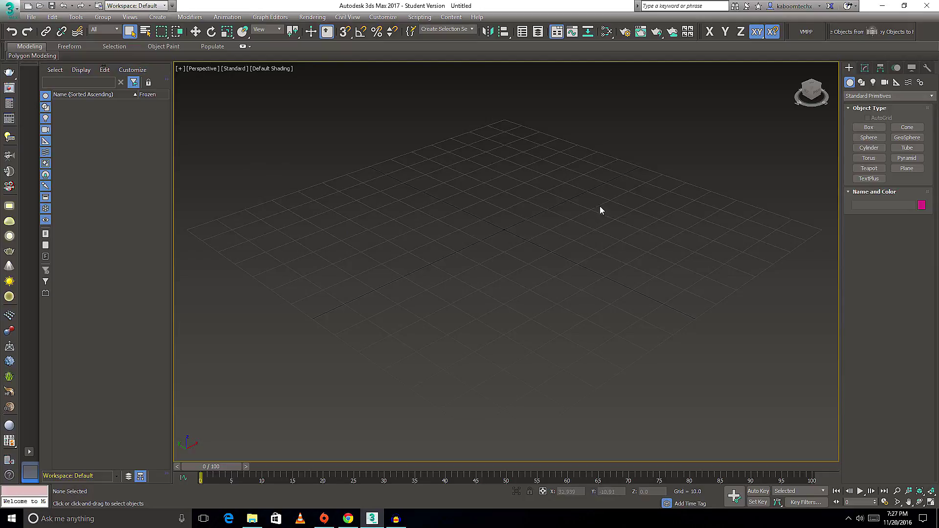
# Step: Assign the bitmap 480418-efficient-office-design-ideas.jpg as the environment background map
pyautogui.click(312, 16)
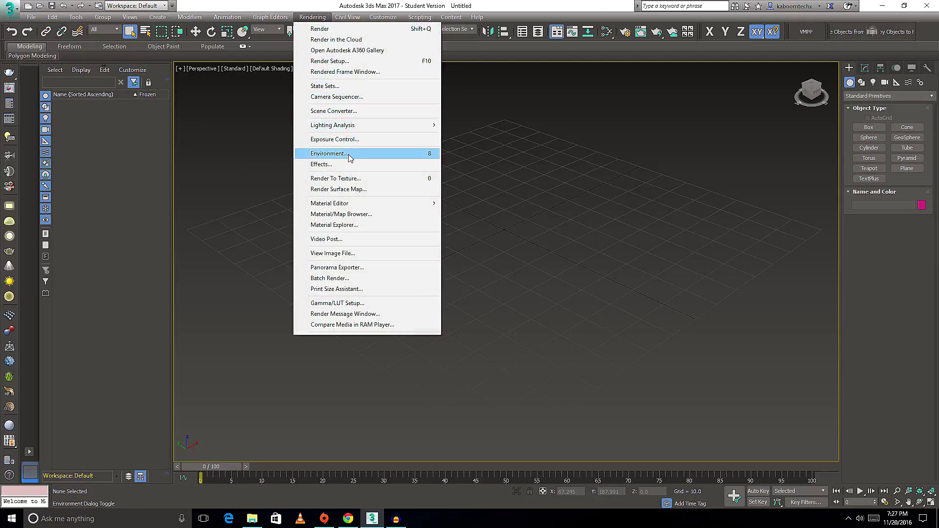
pyautogui.click(349, 158)
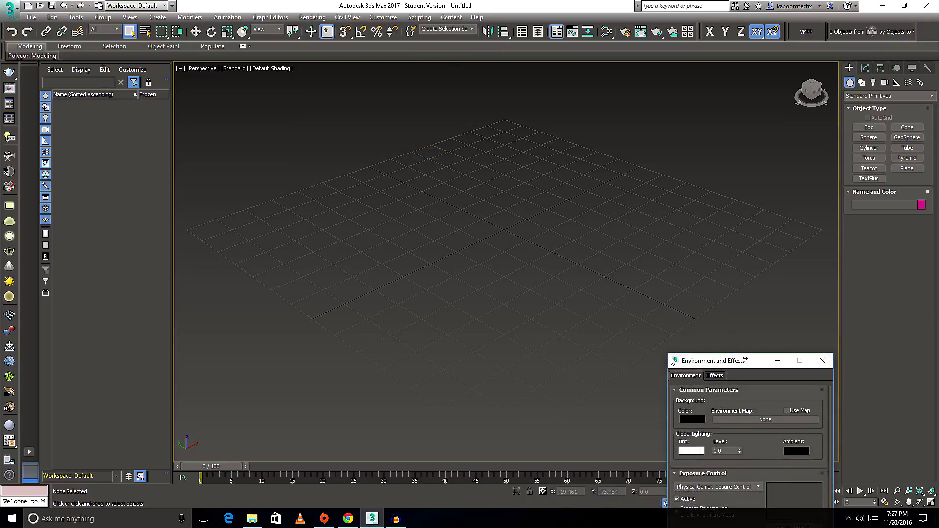
pyautogui.moveTo(694, 361); pyautogui.dragTo(330, 68)
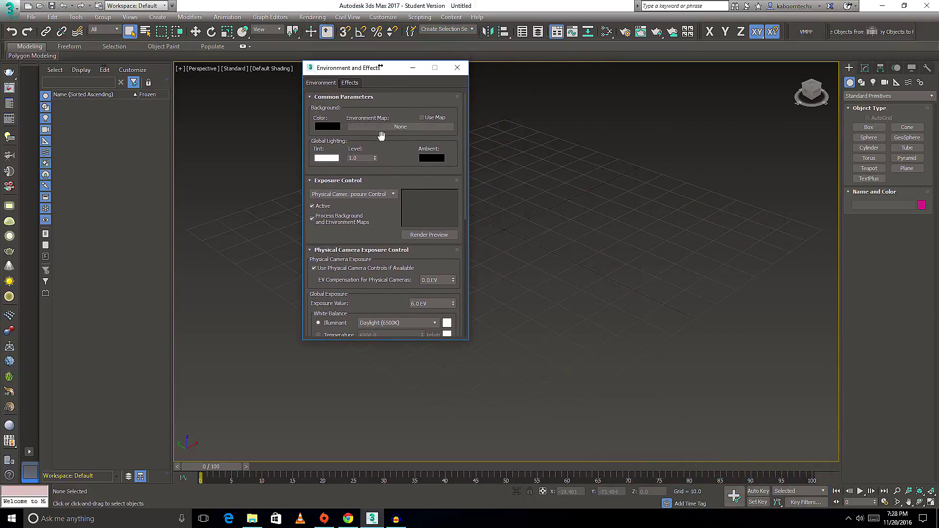
pyautogui.click(394, 128)
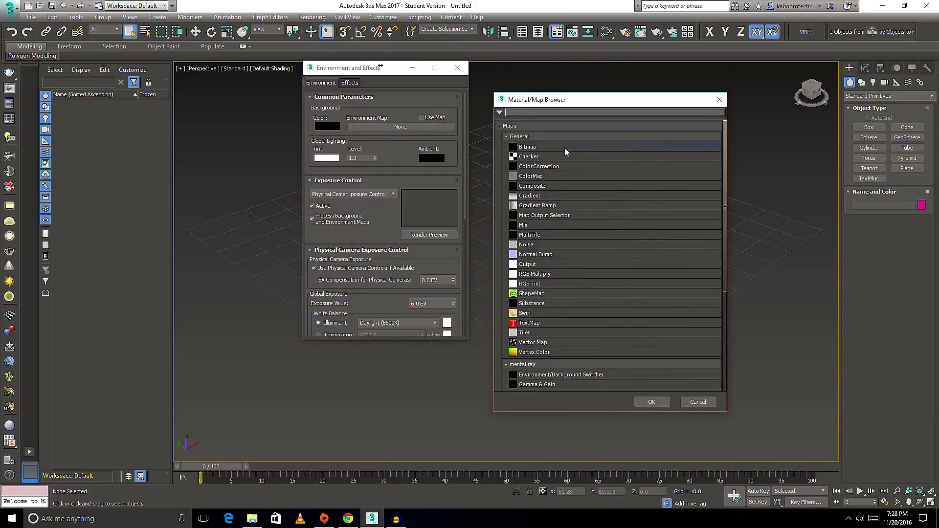
pyautogui.doubleClick(545, 146)
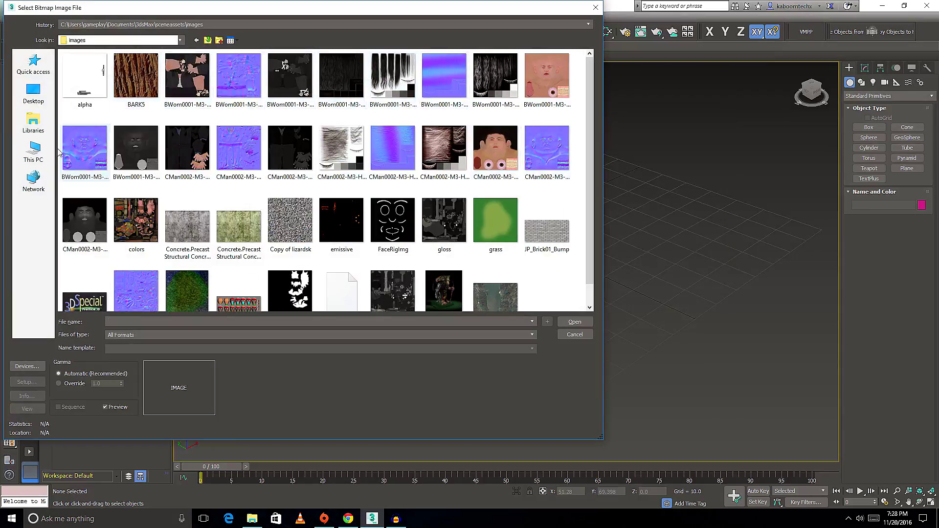
pyautogui.scroll(-1, 223, 178)
pyautogui.click(33, 150)
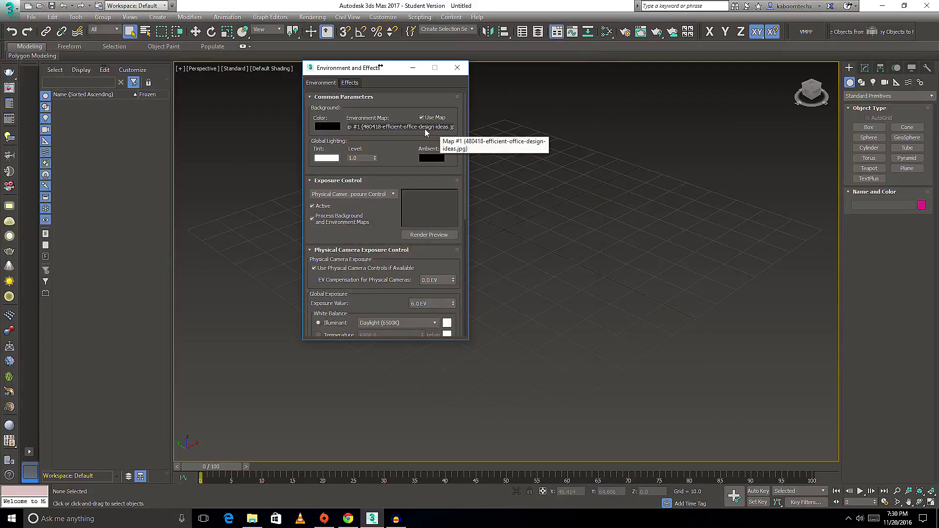
pyautogui.moveTo(352, 69)
pyautogui.mouseDown()
pyautogui.moveTo(352, 77)
pyautogui.moveTo(268, 80)
pyautogui.mouseUp()
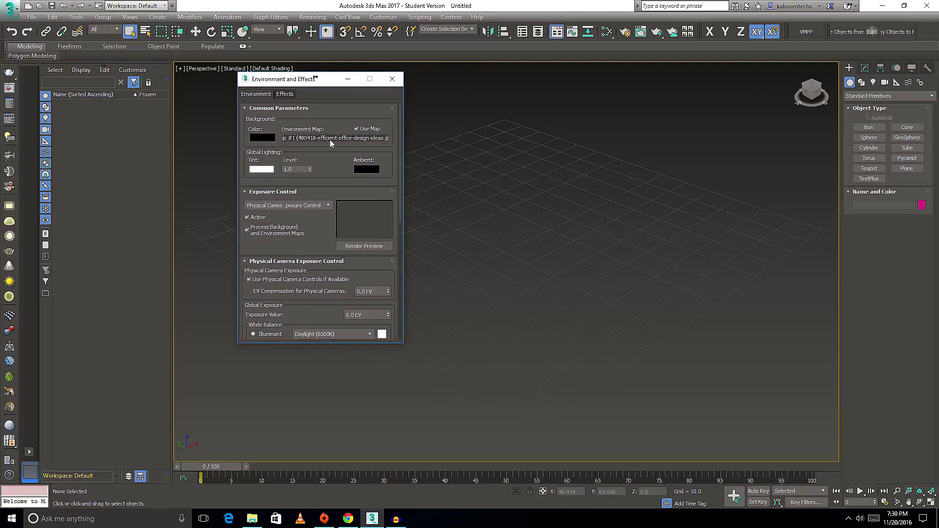
# Step: Render test frames of the washed-out office background and bring up the Material Editor
pyautogui.click(659, 34)
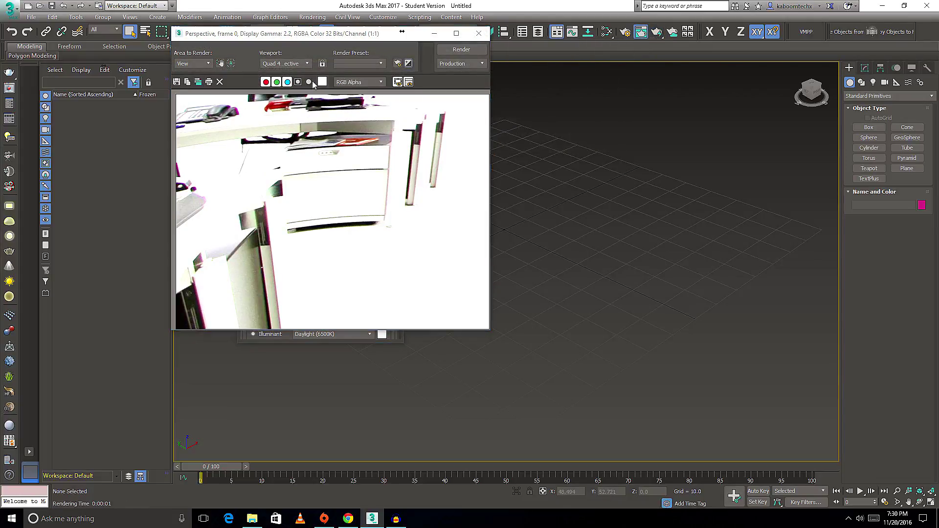
pyautogui.moveTo(293, 36); pyautogui.dragTo(637, 147)
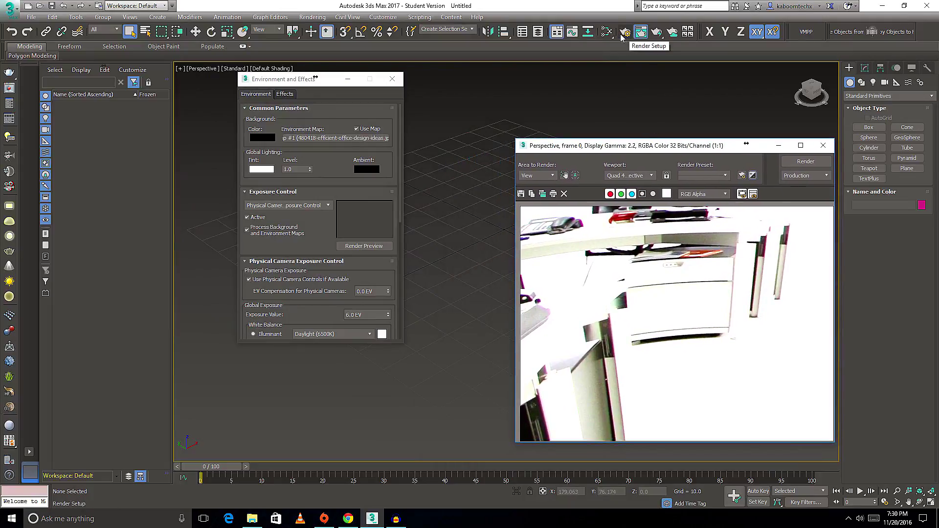
pyautogui.hotkey('shift', 'q')
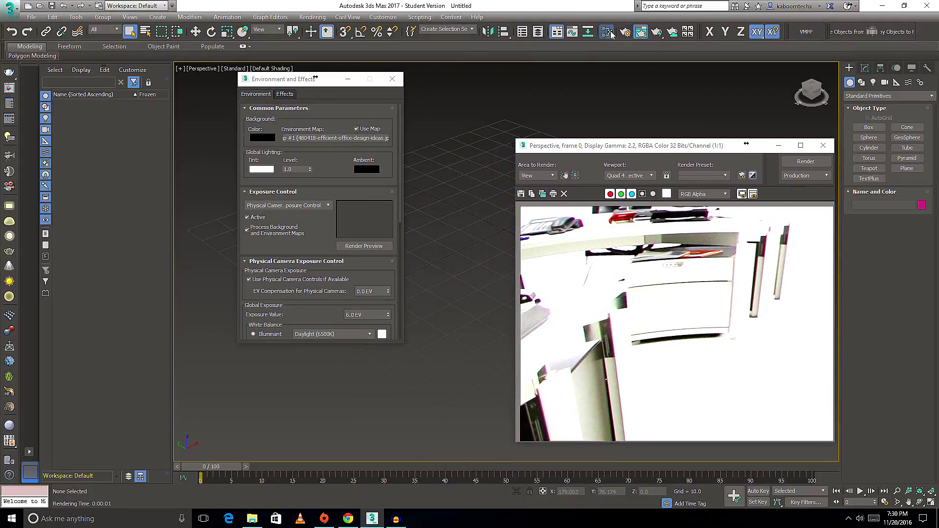
pyautogui.click(607, 31)
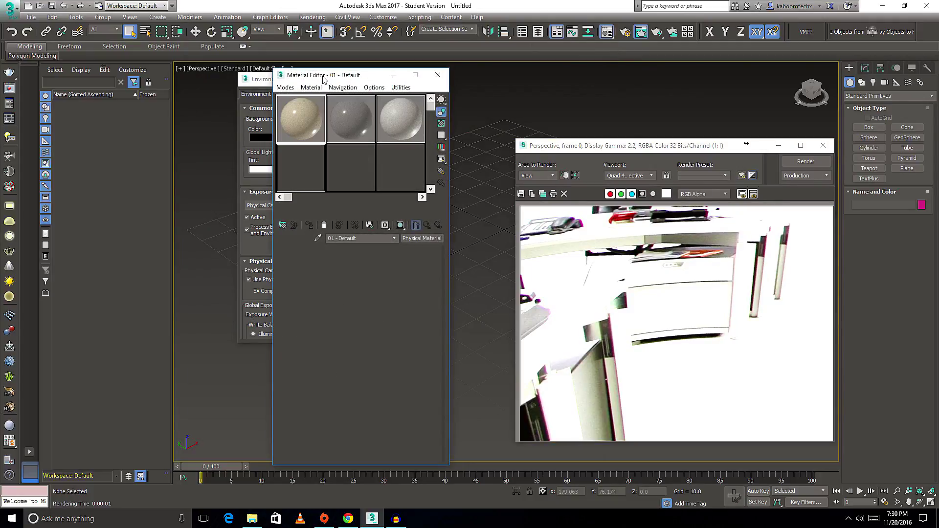
# Step: Change the production renderer from ART Renderer to Scanline Renderer
pyautogui.moveTo(320, 78); pyautogui.dragTo(562, 104)
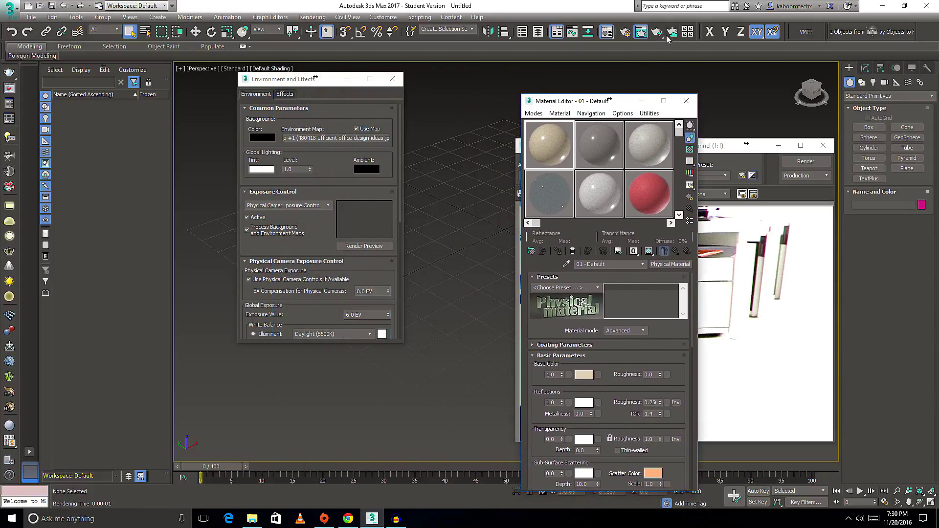
pyautogui.click(626, 32)
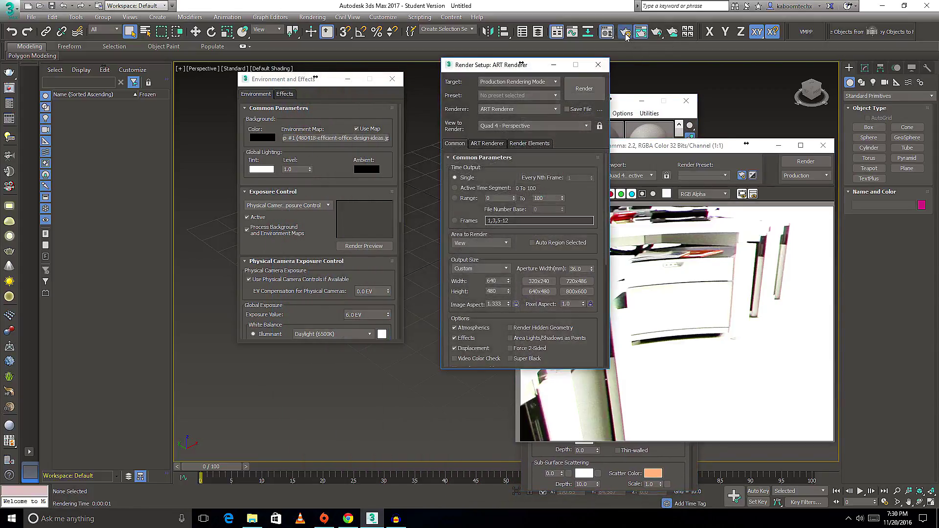
pyautogui.click(518, 108)
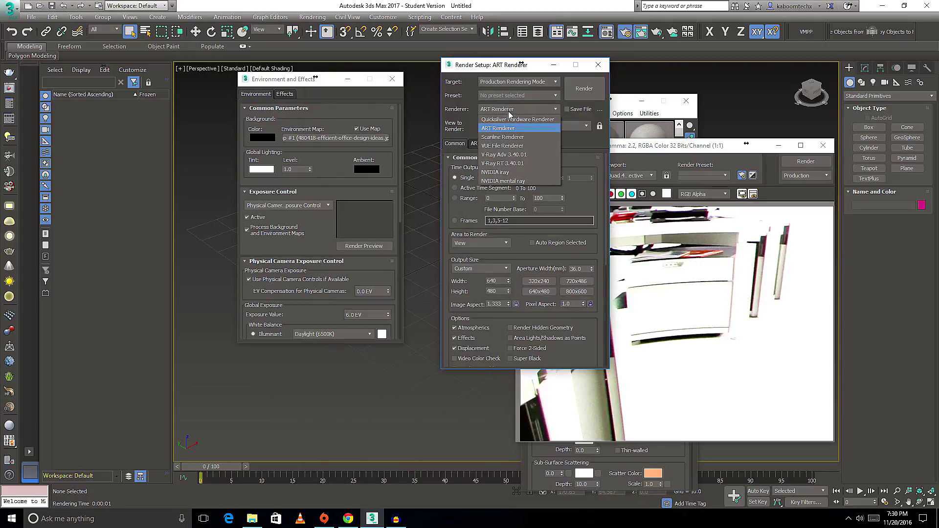
pyautogui.click(503, 137)
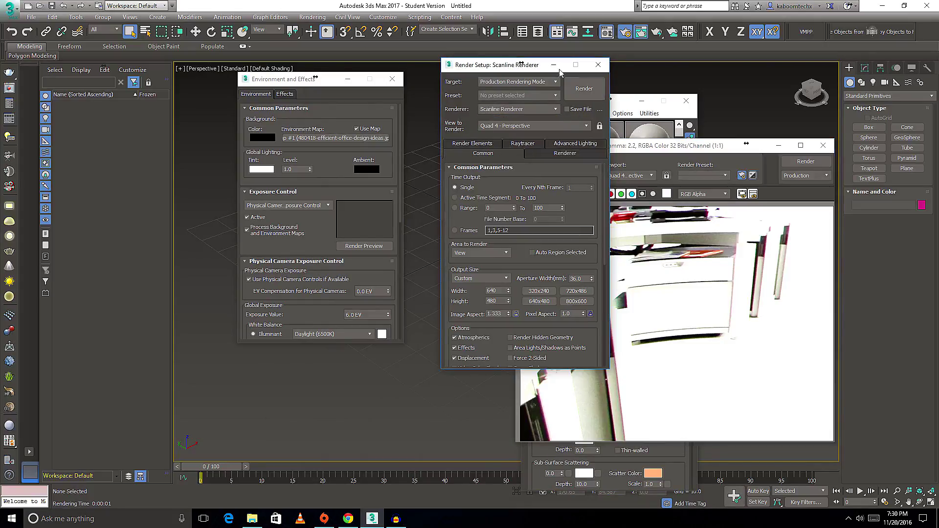
pyautogui.moveTo(470, 65); pyautogui.dragTo(681, 105)
pyautogui.click(808, 105)
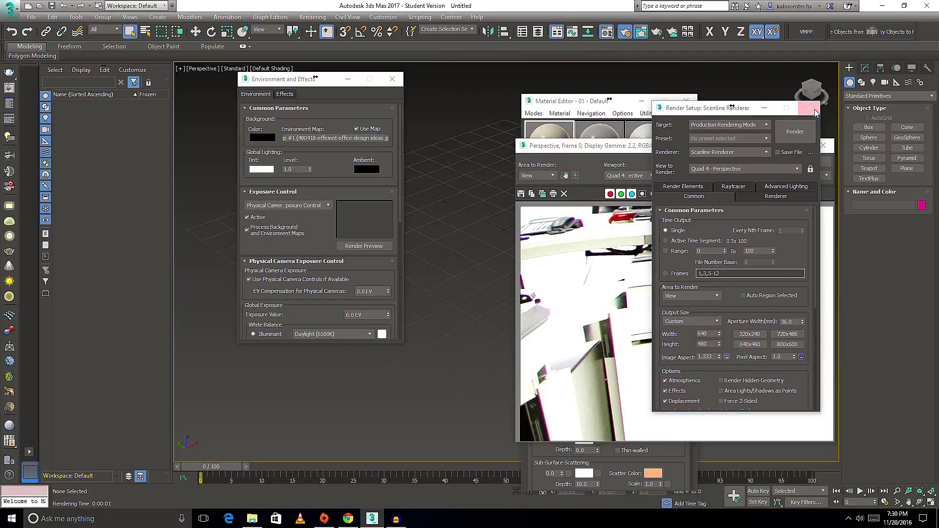
pyautogui.moveTo(705, 146); pyautogui.dragTo(755, 265)
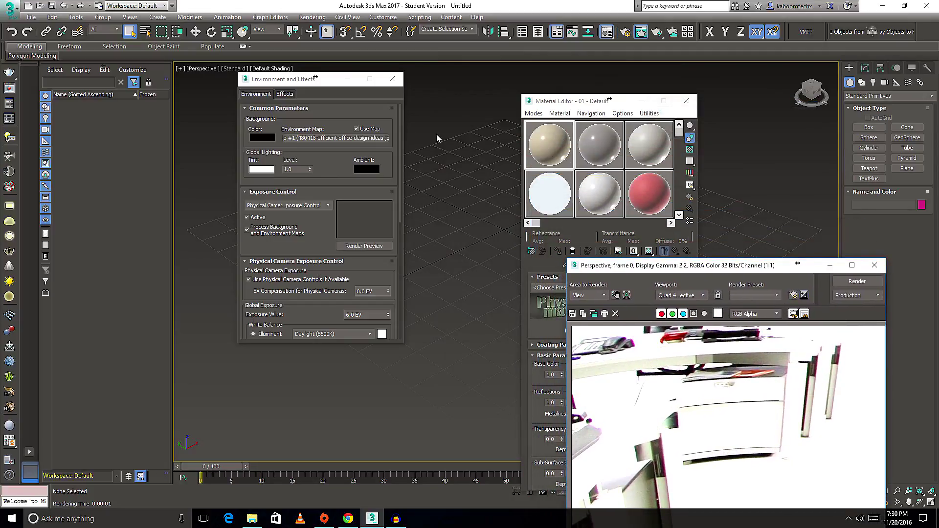
# Step: Instance the environment bitmap into the first material slot with Screen mapping
pyautogui.moveTo(287, 139)
pyautogui.mouseDown()
pyautogui.moveTo(551, 172)
pyautogui.moveTo(554, 142)
pyautogui.mouseUp()
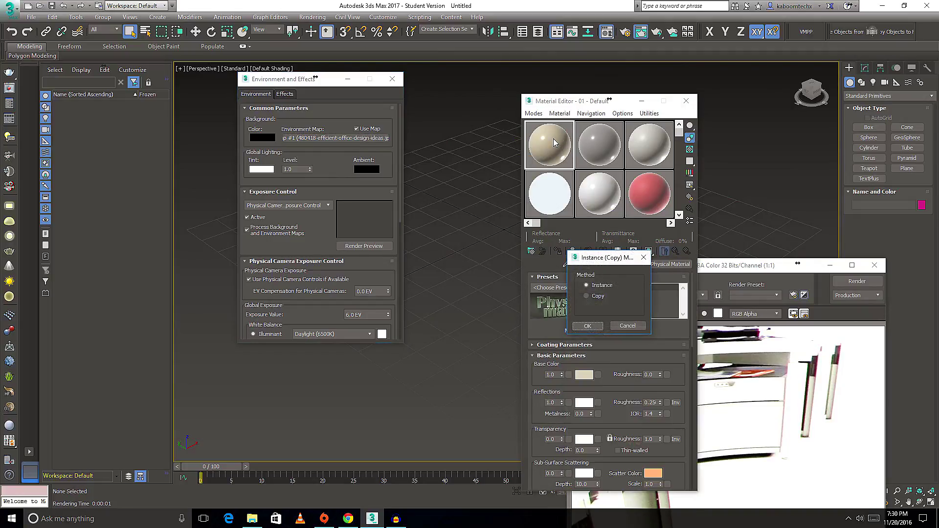
pyautogui.click(589, 327)
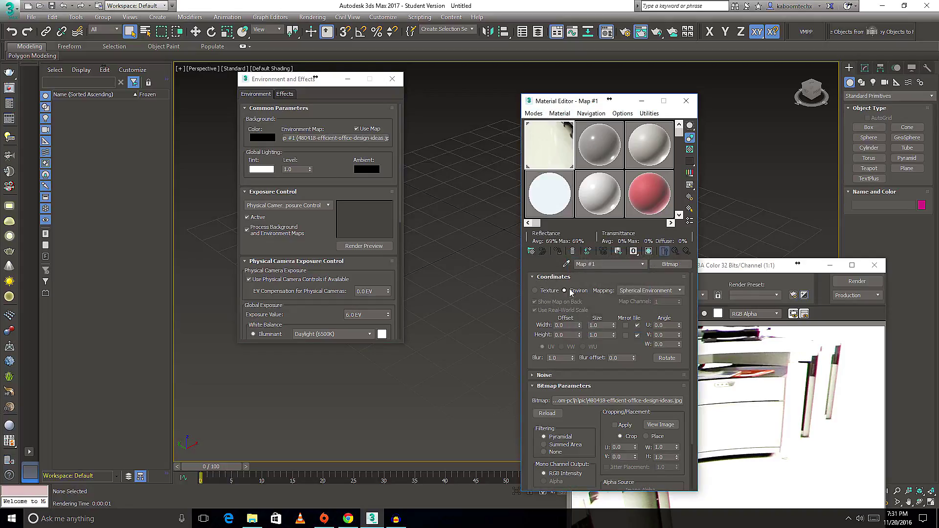
pyautogui.click(664, 293)
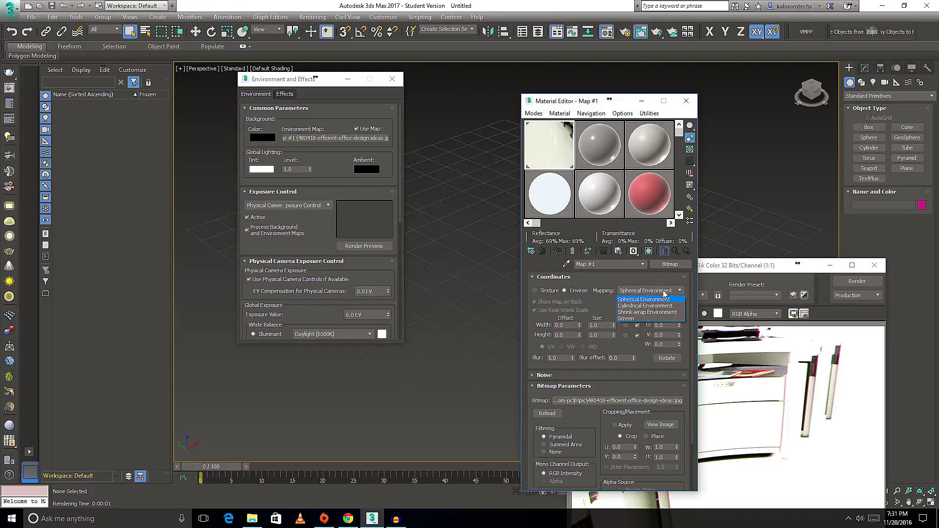
pyautogui.click(647, 319)
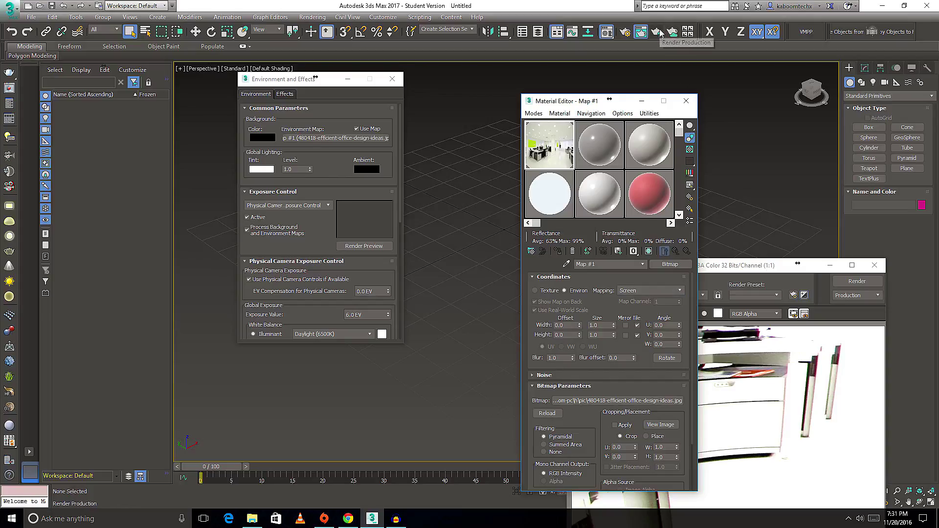
# Step: Render the screen-mapped background, close the frame, and move the Material Editor over the Environment dialog
pyautogui.click(671, 32)
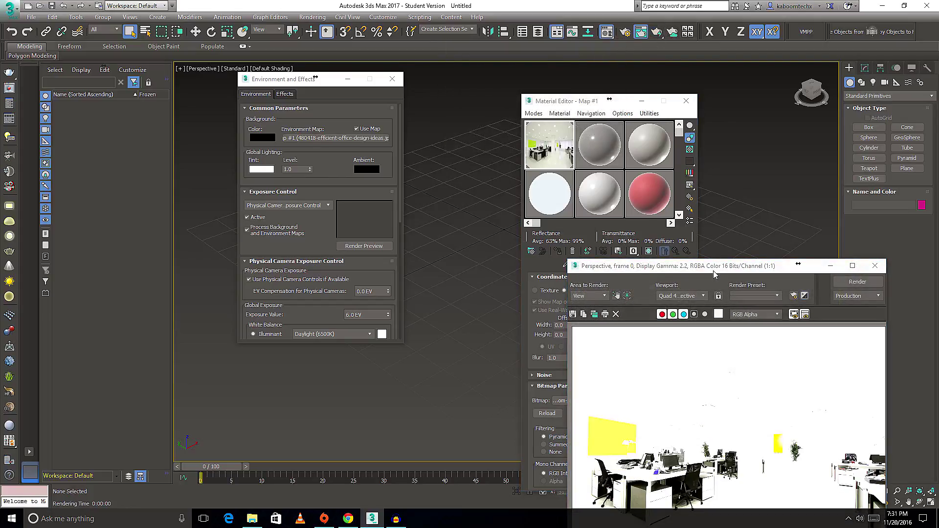
pyautogui.moveTo(711, 265); pyautogui.dragTo(308, 67)
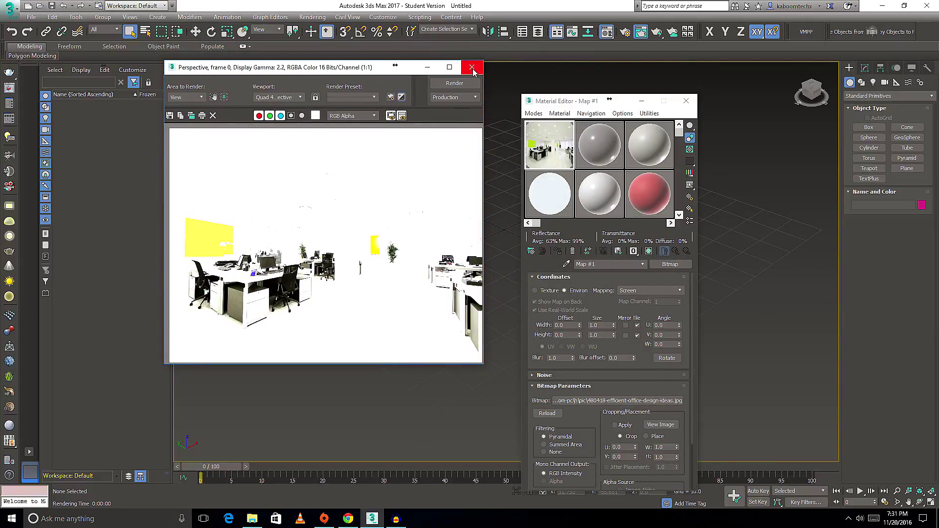
pyautogui.click(473, 69)
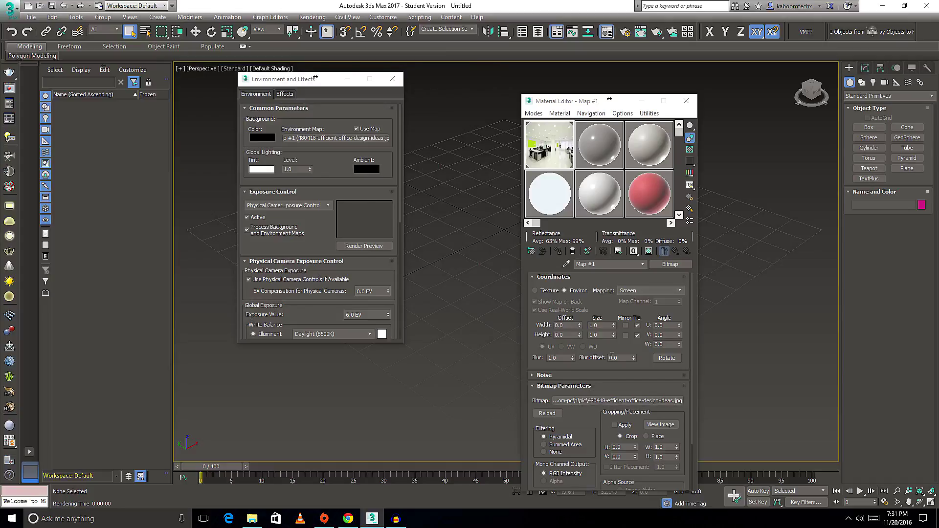
pyautogui.moveTo(604, 281)
pyautogui.mouseDown()
pyautogui.moveTo(601, 253)
pyautogui.moveTo(603, 292)
pyautogui.mouseUp()
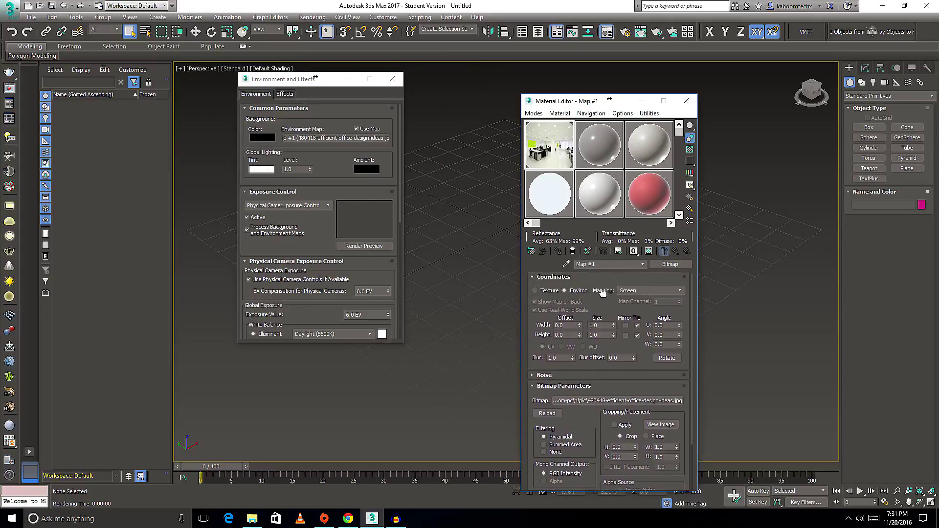
pyautogui.moveTo(573, 104); pyautogui.dragTo(412, 65)
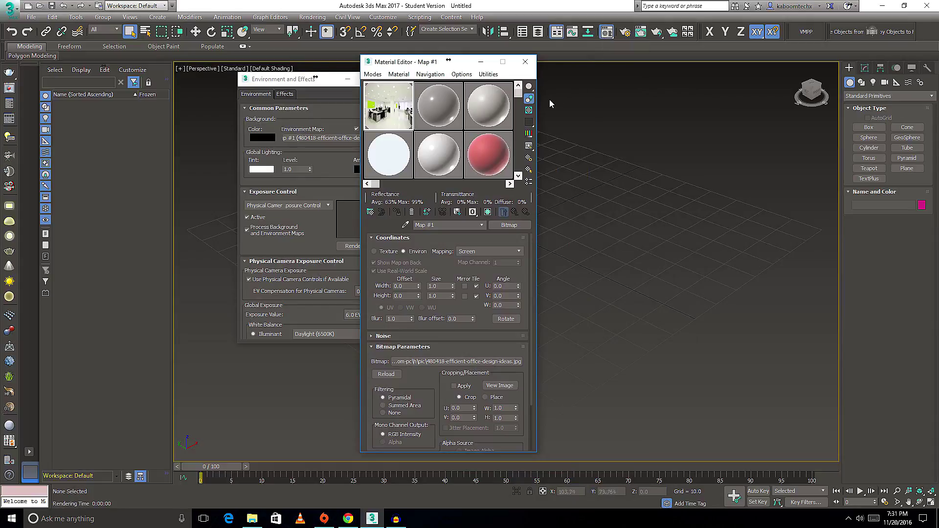
# Step: Preview the office photo full size, then move the Material Editor aside
pyautogui.click(503, 387)
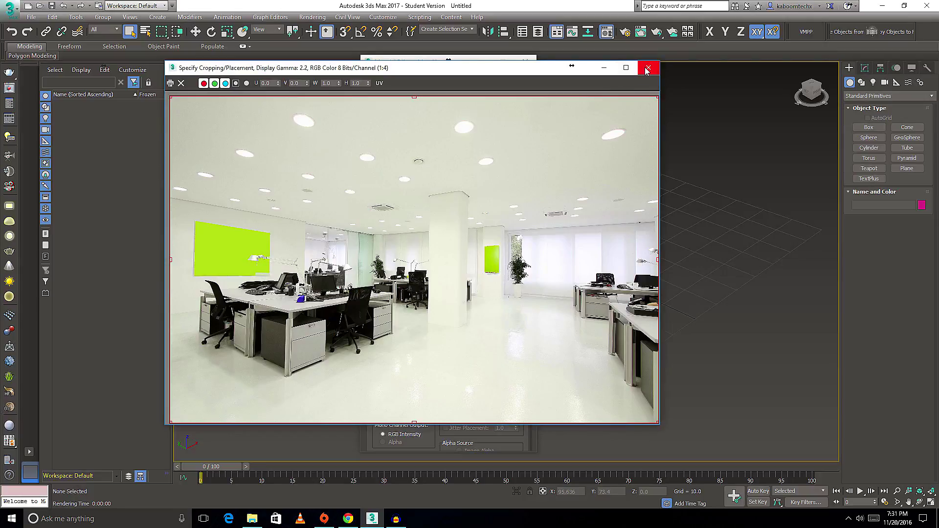
pyautogui.click(647, 70)
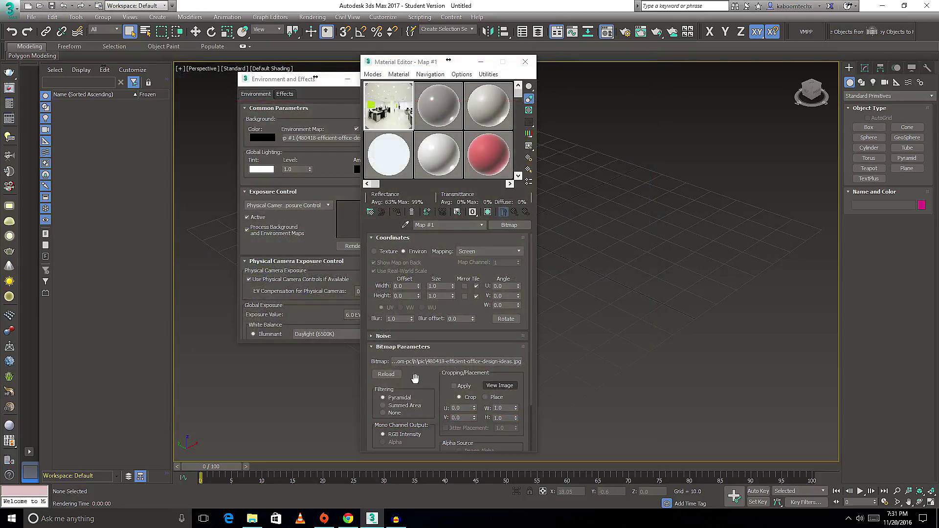
pyautogui.moveTo(414, 62); pyautogui.dragTo(596, 76)
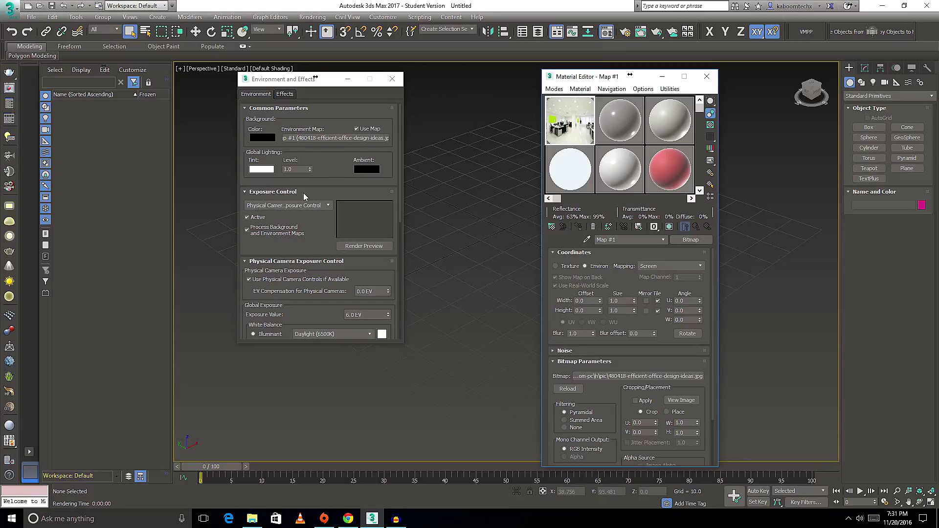
# Step: Set Exposure Control to <no exposure control> and render a properly exposed test frame
pyautogui.click(325, 208)
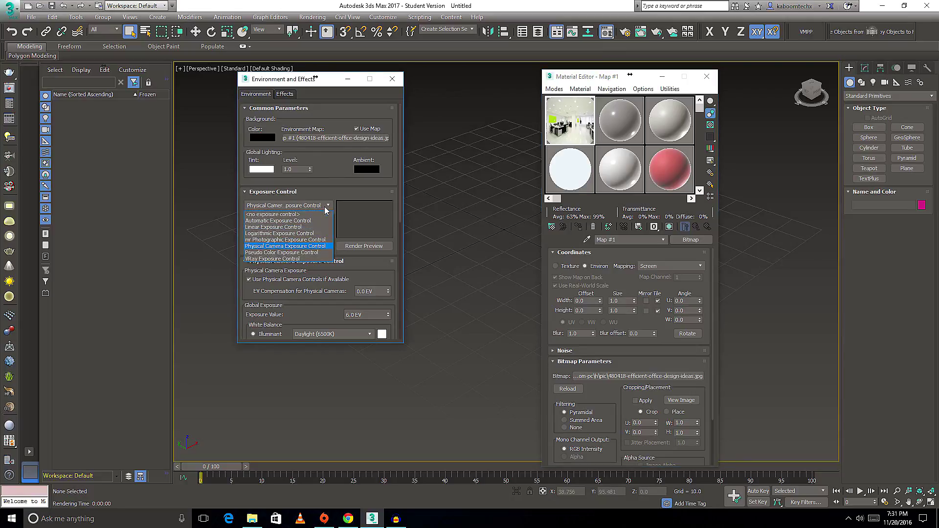
pyautogui.click(300, 215)
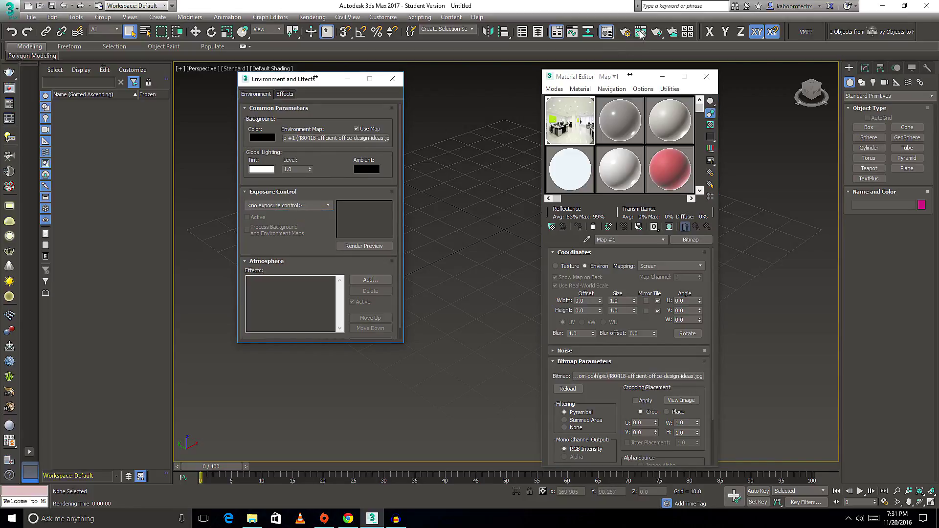
pyautogui.click(658, 32)
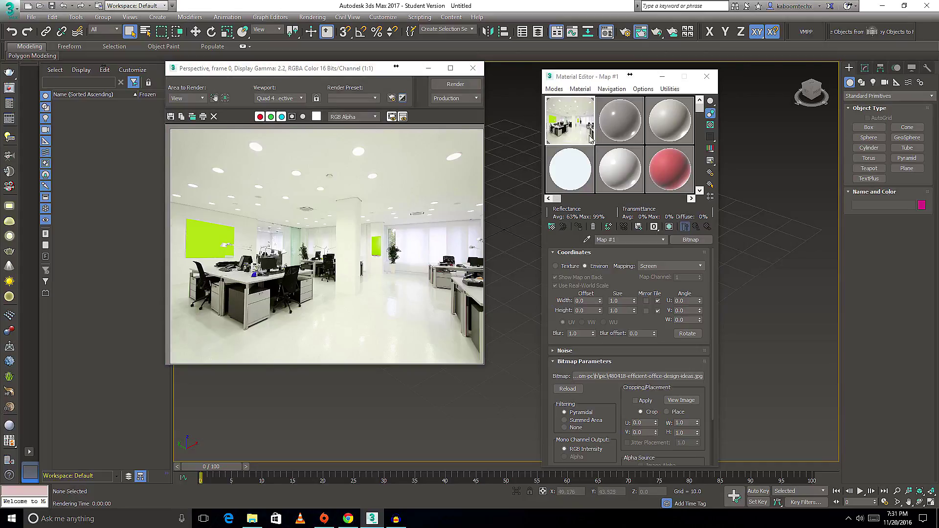
# Step: Close the rendered frame, Material Editor and Environment and Effects windows
pyautogui.click(472, 68)
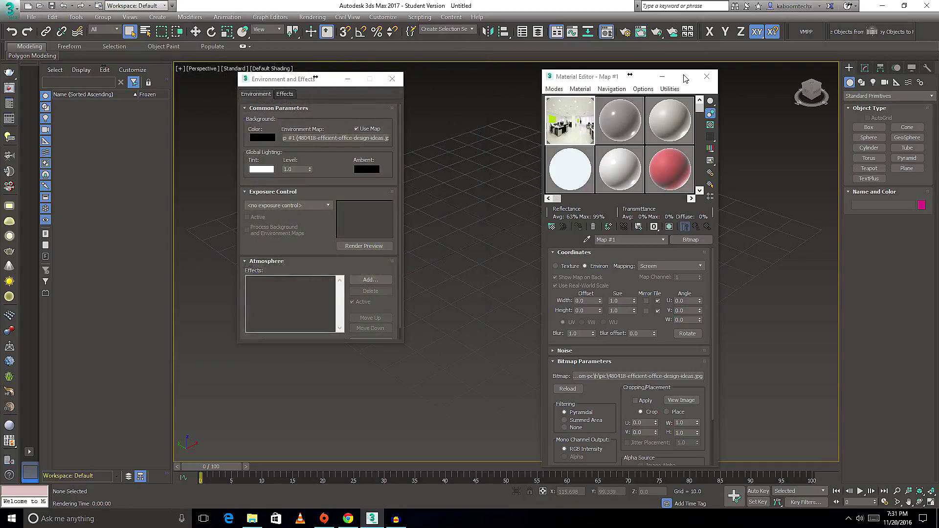
pyautogui.click(706, 78)
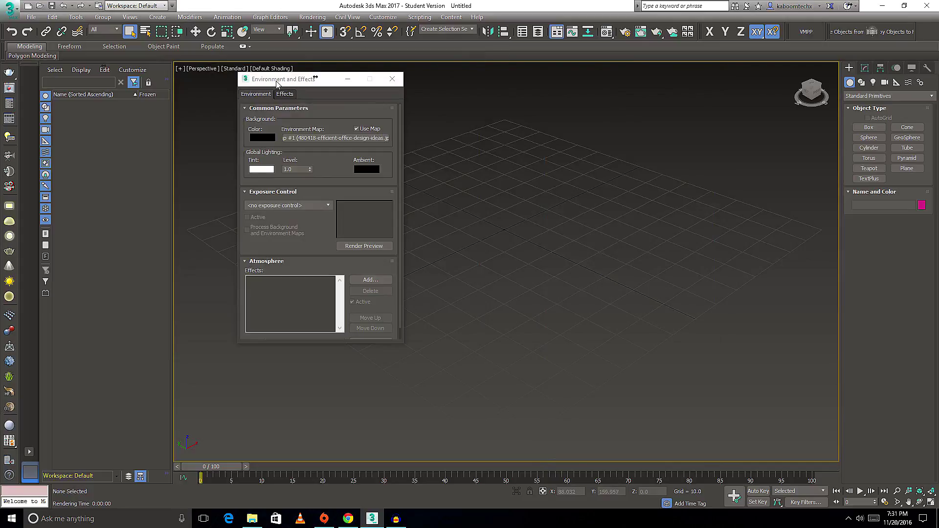
pyautogui.moveTo(277, 82); pyautogui.dragTo(290, 107)
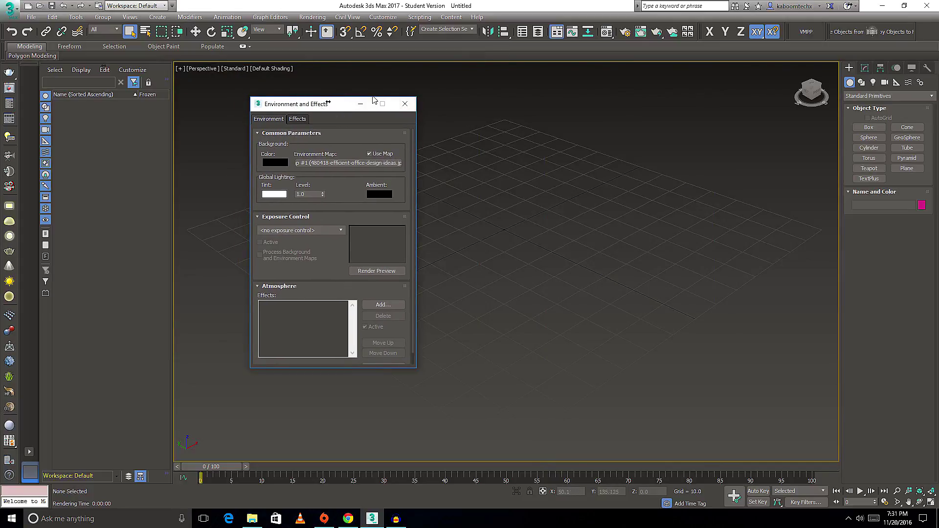
pyautogui.click(405, 103)
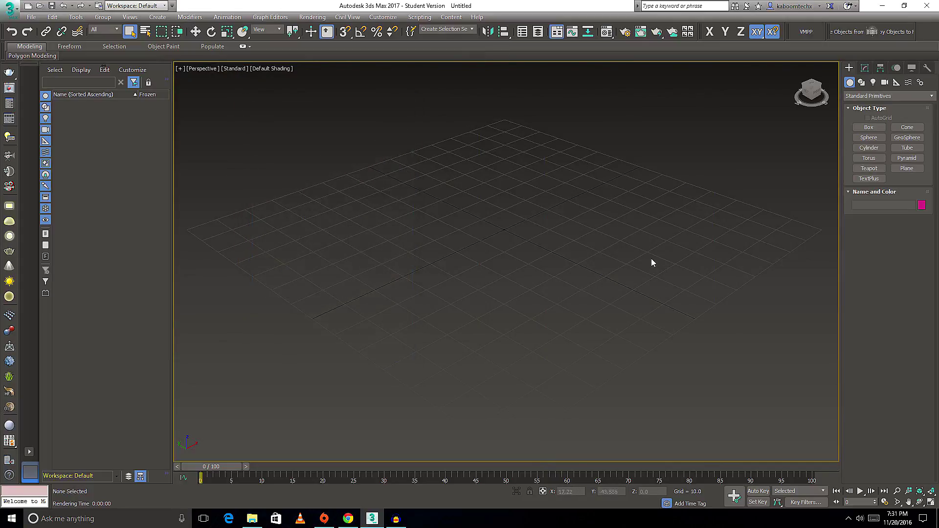
# Step: Set the viewport background to a solid colour in Viewport Configuration
pyautogui.click(130, 18)
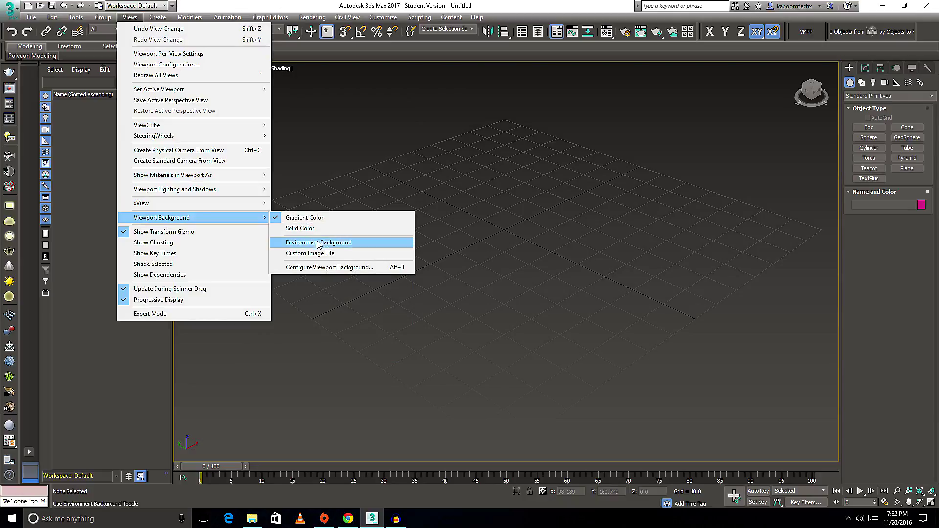
pyautogui.moveTo(162, 217)
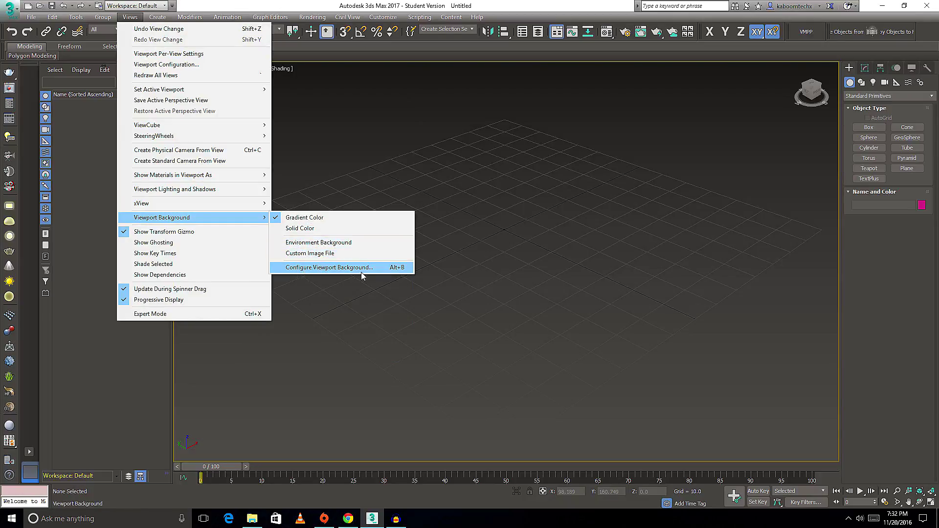
pyautogui.click(500, 286)
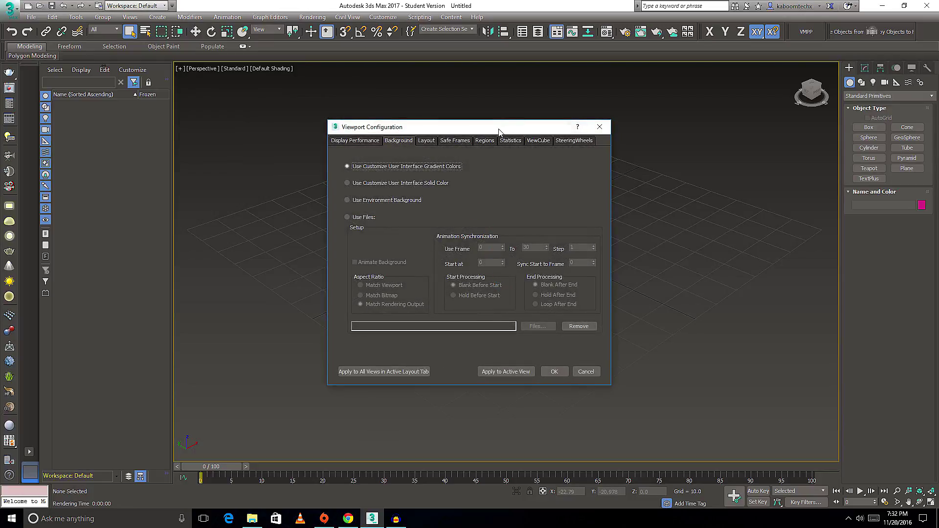
pyautogui.moveTo(500, 131); pyautogui.dragTo(405, 107)
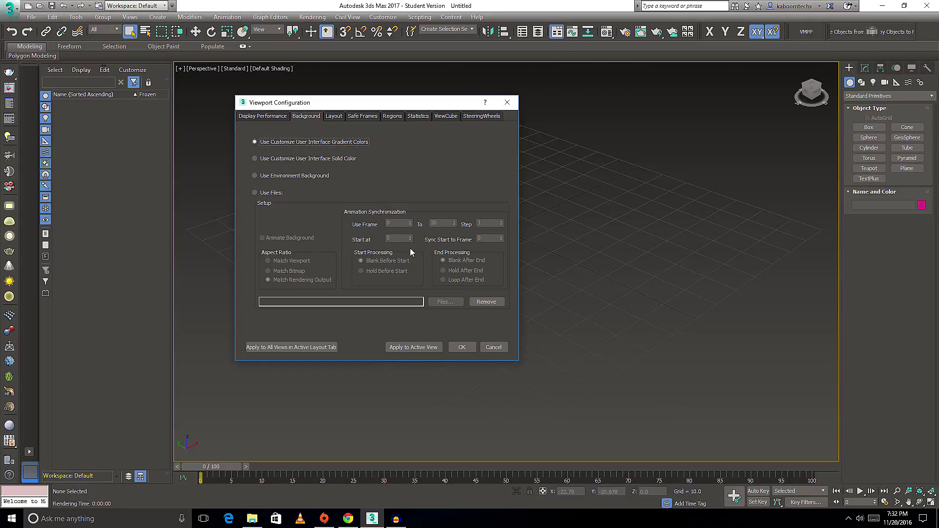
pyautogui.click(326, 159)
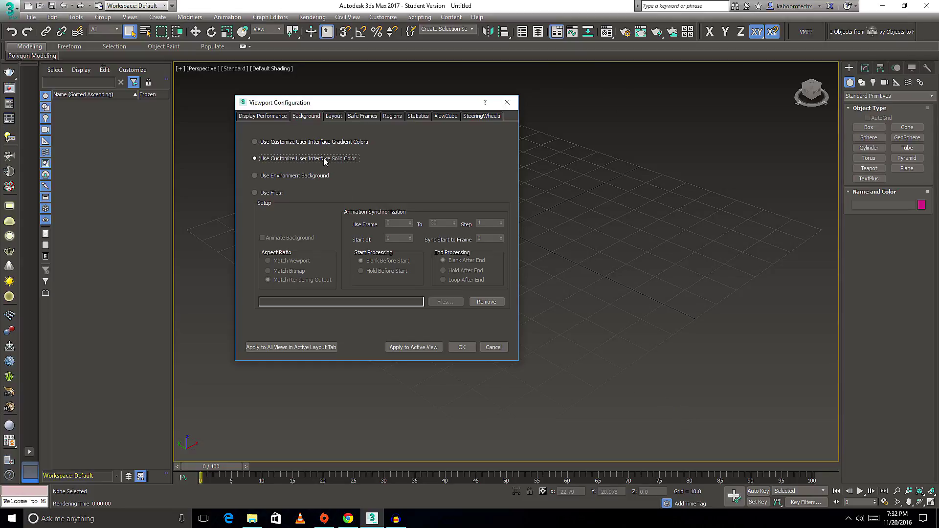
pyautogui.click(464, 348)
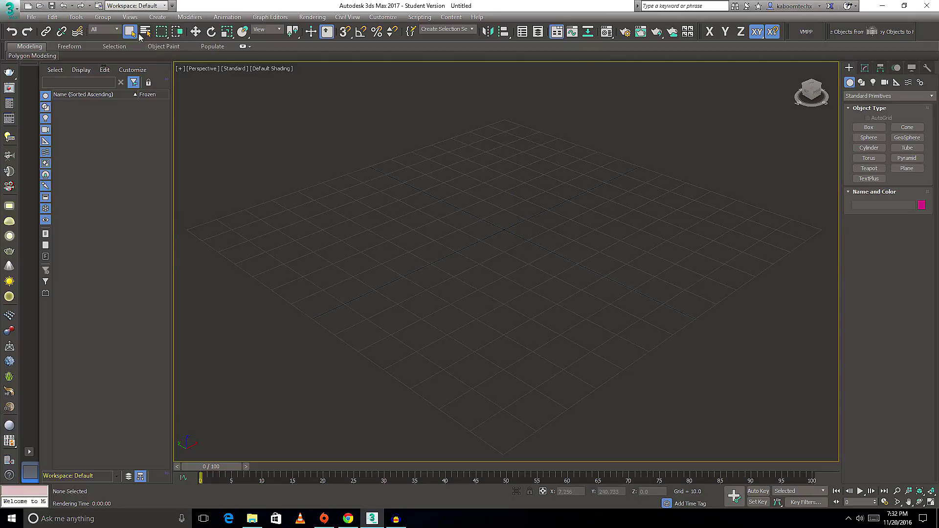
# Step: Set the Perspective viewport background to Use Environment Background
pyautogui.click(103, 16)
pyautogui.click(533, 275)
pyautogui.hotkey('alt', 'b')
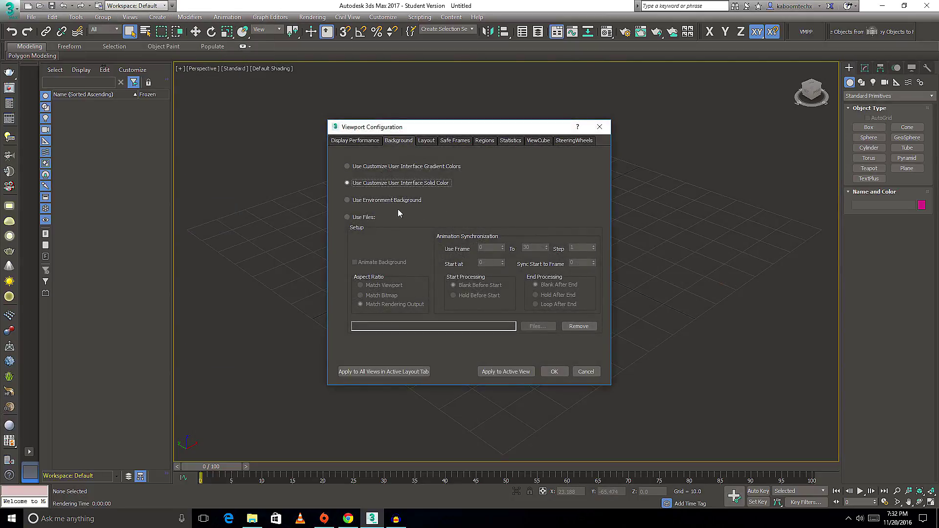
pyautogui.click(387, 202)
pyautogui.click(408, 203)
pyautogui.click(562, 370)
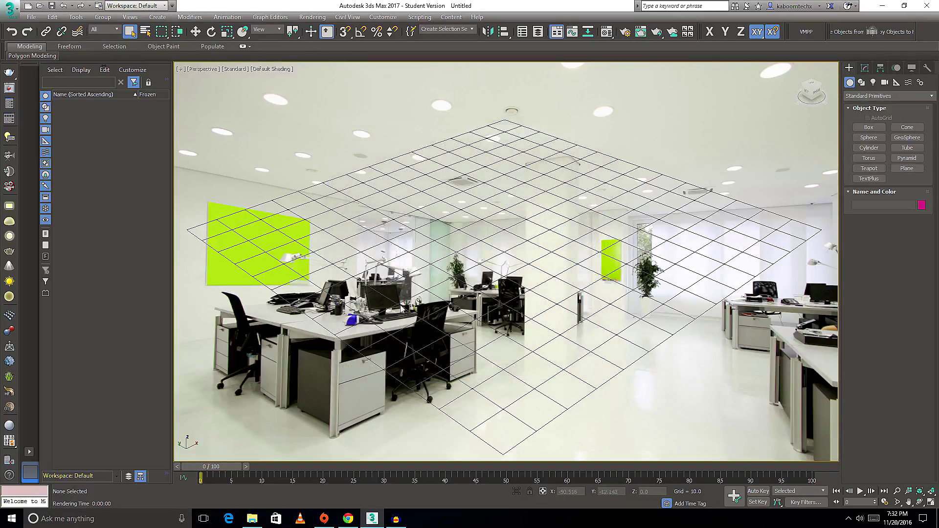
# Step: Zoom out and orbit the Perspective view until the grid lies on the office floor
pyautogui.scroll(-3, 538, 351)
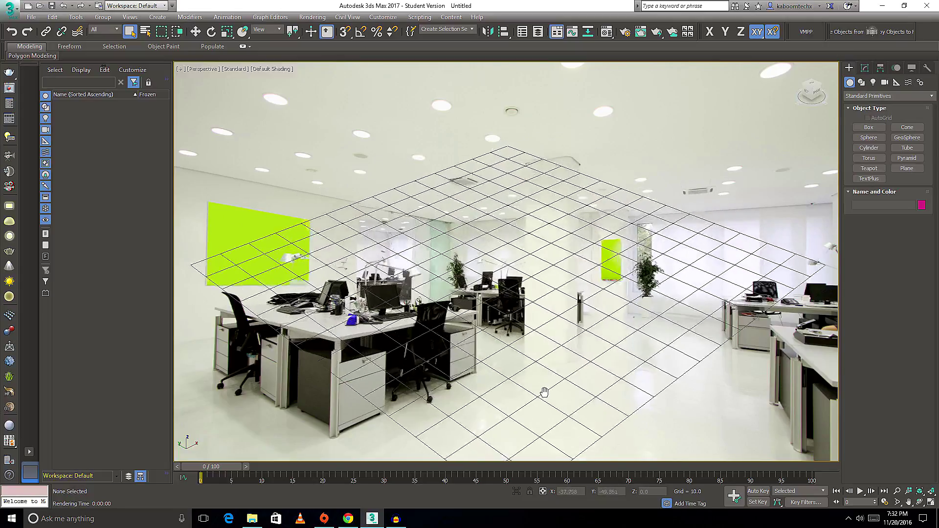
pyautogui.scroll(-5, 563, 367)
pyautogui.scroll(-2, 572, 362)
pyautogui.scroll(5, 572, 361)
pyautogui.scroll(-5, 572, 362)
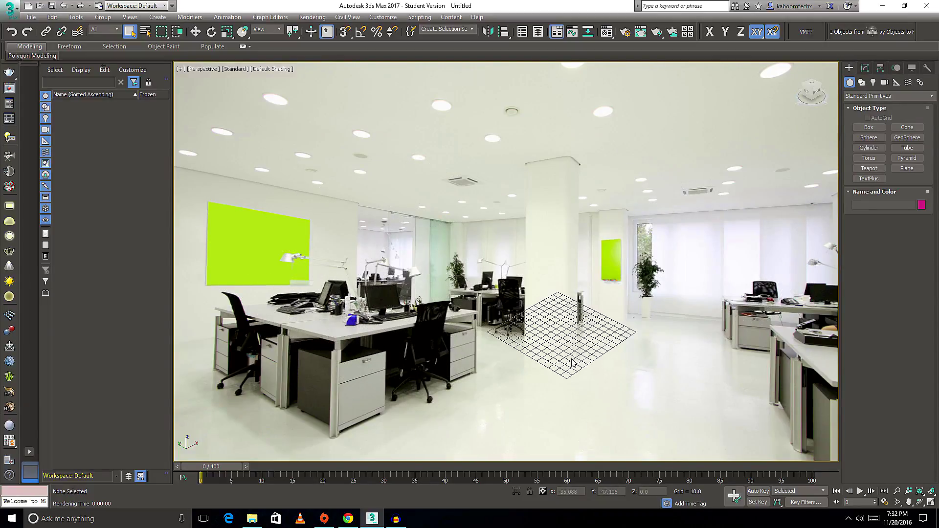
pyautogui.scroll(3, 572, 362)
pyautogui.scroll(2, 573, 362)
pyautogui.scroll(-6, 573, 363)
pyautogui.scroll(2, 573, 363)
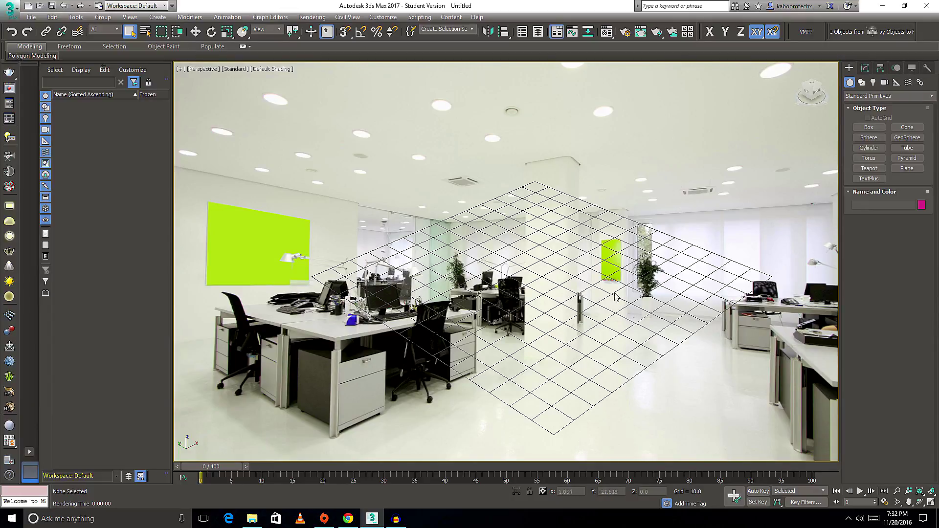
pyautogui.scroll(3, 596, 337)
pyautogui.scroll(-3, 596, 336)
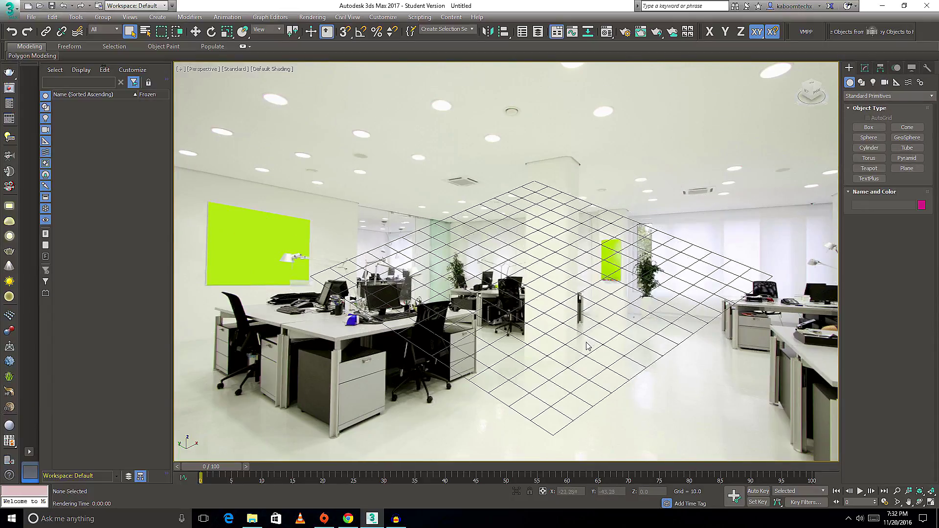
pyautogui.moveTo(587, 345)
pyautogui.keyDown('alt'); pyautogui.mouseDown(button='middle')
pyautogui.moveTo(582, 322)
pyautogui.moveTo(594, 391)
pyautogui.mouseUp(button='middle'); pyautogui.keyUp('alt')
pyautogui.moveTo(629, 357)
pyautogui.keyDown('alt'); pyautogui.mouseDown(button='middle')
pyautogui.moveTo(521, 378)
pyautogui.moveTo(553, 390)
pyautogui.moveTo(549, 382)
pyautogui.moveTo(548, 392)
pyautogui.moveTo(546, 381)
pyautogui.mouseUp(button='middle'); pyautogui.keyUp('alt')
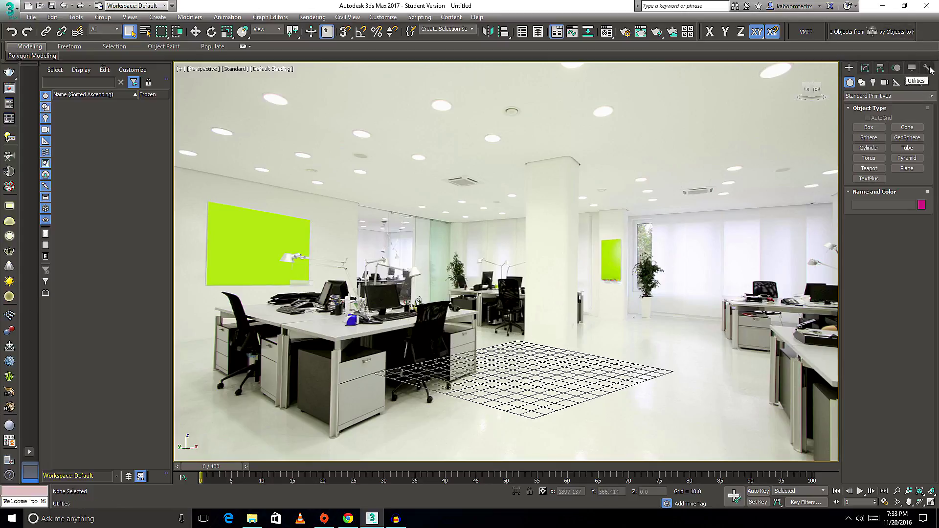
# Step: Start the Perspective Match utility and show its red, green and blue vanishing lines
pyautogui.click(927, 69)
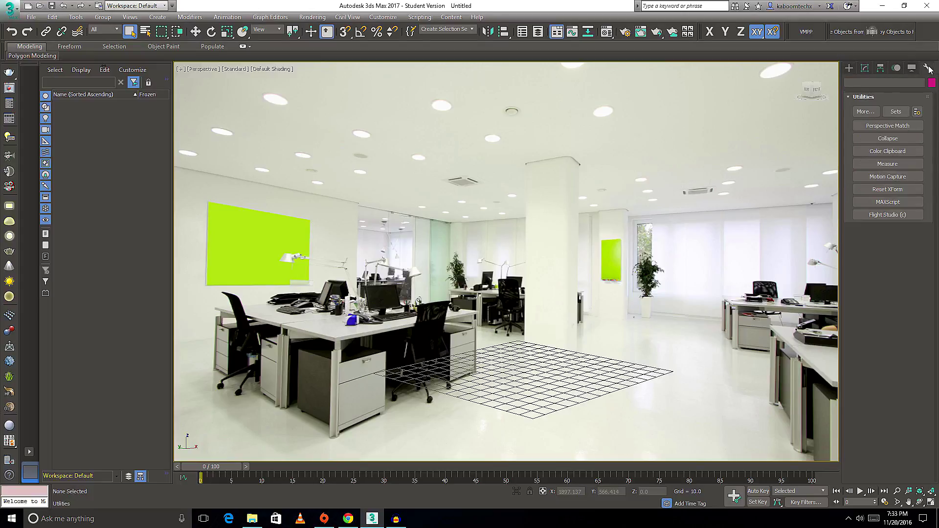
pyautogui.click(884, 129)
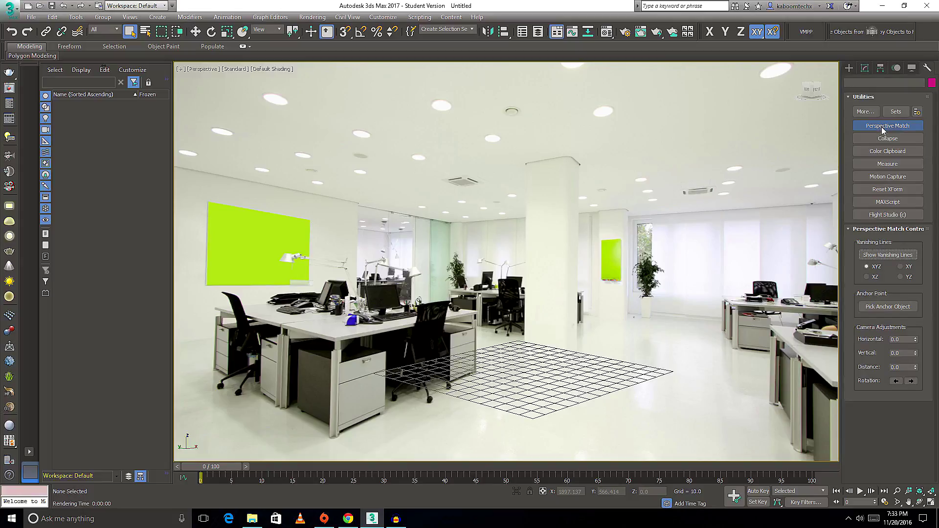
pyautogui.click(882, 256)
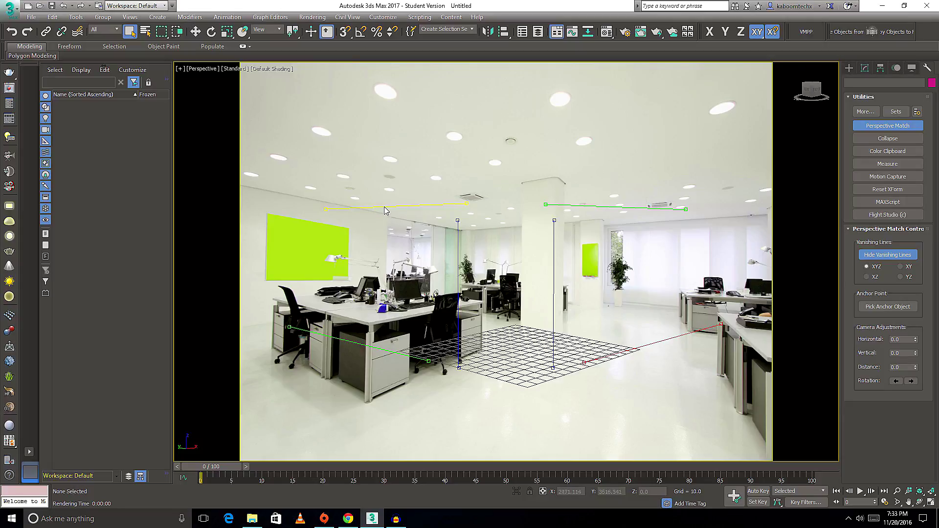
# Step: Align the red floor vanishing lines with the front desk's base and the right row of desks
pyautogui.moveTo(384, 211)
pyautogui.mouseDown()
pyautogui.moveTo(362, 303)
pyautogui.moveTo(408, 389)
pyautogui.mouseUp()
pyautogui.moveTo(492, 371); pyautogui.dragTo(489, 354)
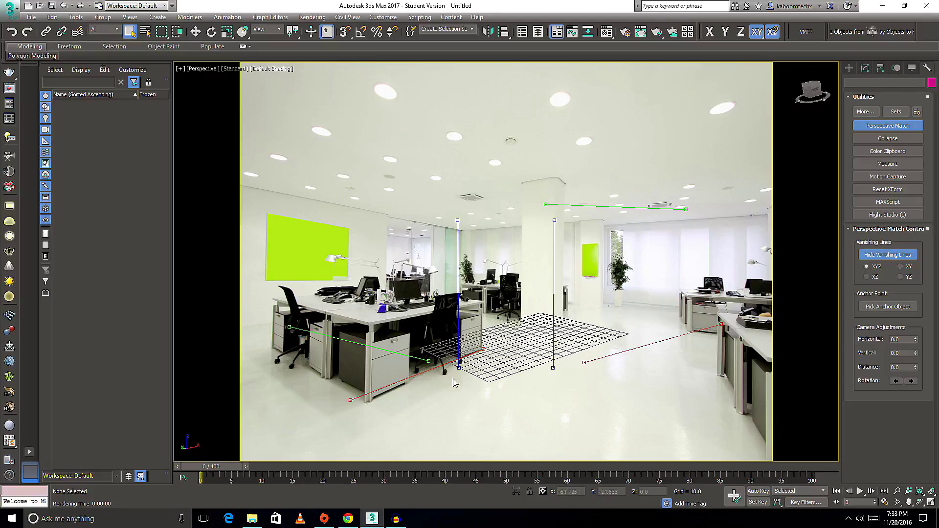
pyautogui.moveTo(350, 400); pyautogui.dragTo(368, 405)
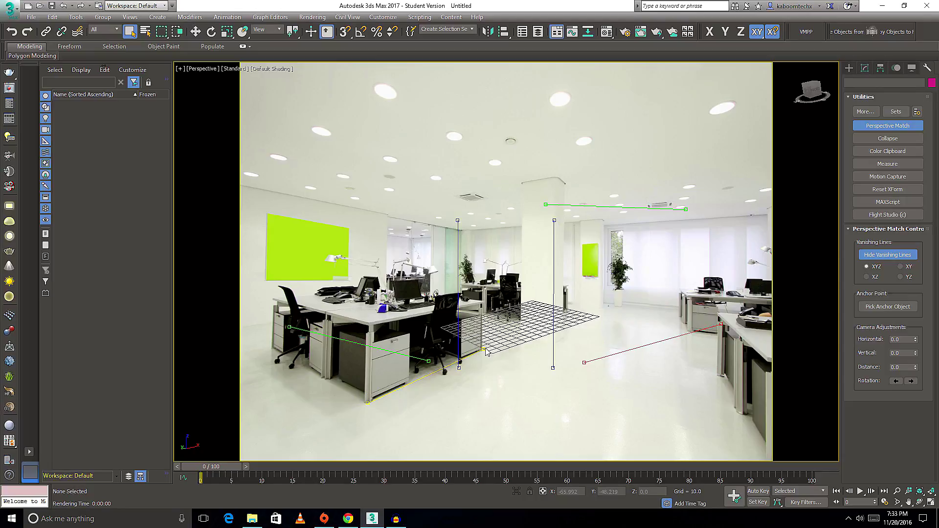
pyautogui.moveTo(483, 353); pyautogui.dragTo(482, 355)
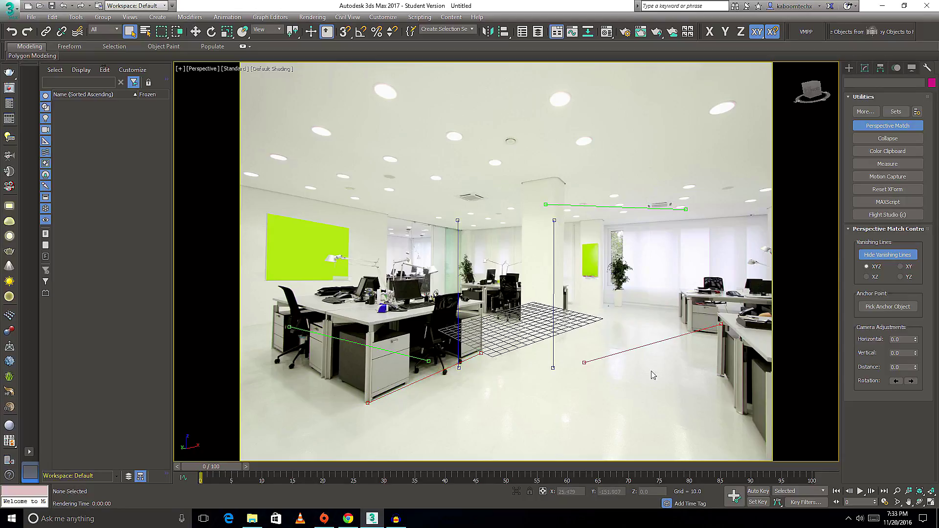
pyautogui.moveTo(584, 362); pyautogui.dragTo(753, 440)
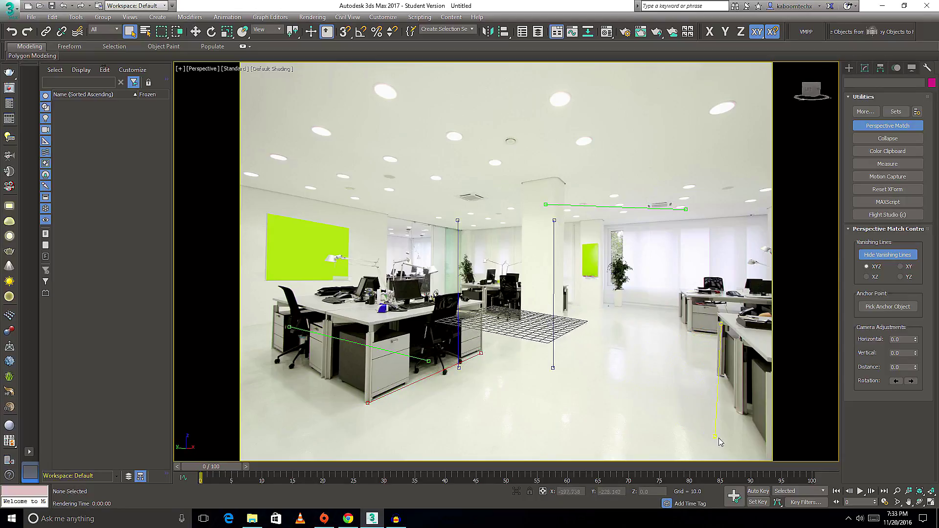
pyautogui.moveTo(721, 323); pyautogui.dragTo(715, 375)
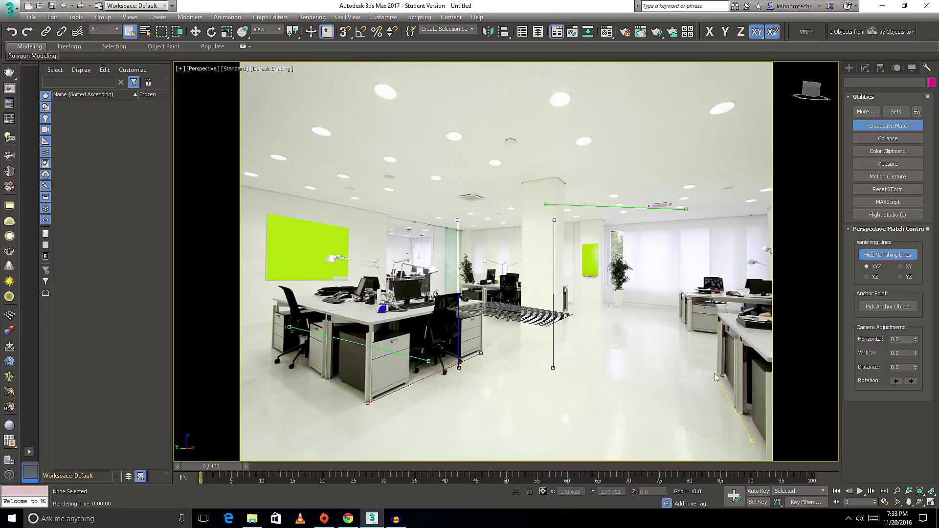
pyautogui.moveTo(752, 440); pyautogui.dragTo(766, 464)
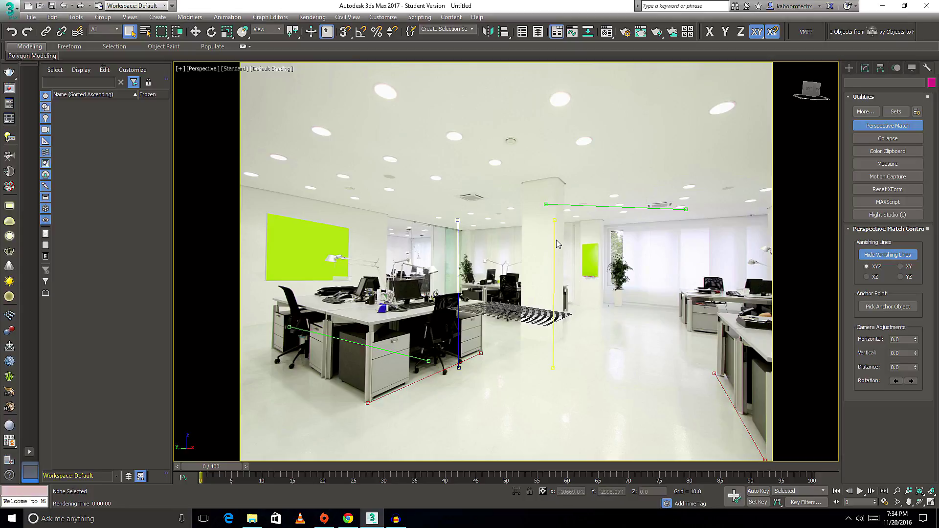
# Step: Reposition and shorten the vertical vanishing lines, moving one toward the right-hand windows
pyautogui.moveTo(556, 243)
pyautogui.mouseDown()
pyautogui.moveTo(600, 243)
pyautogui.moveTo(573, 242)
pyautogui.mouseUp()
pyautogui.moveTo(460, 240); pyautogui.dragTo(389, 235)
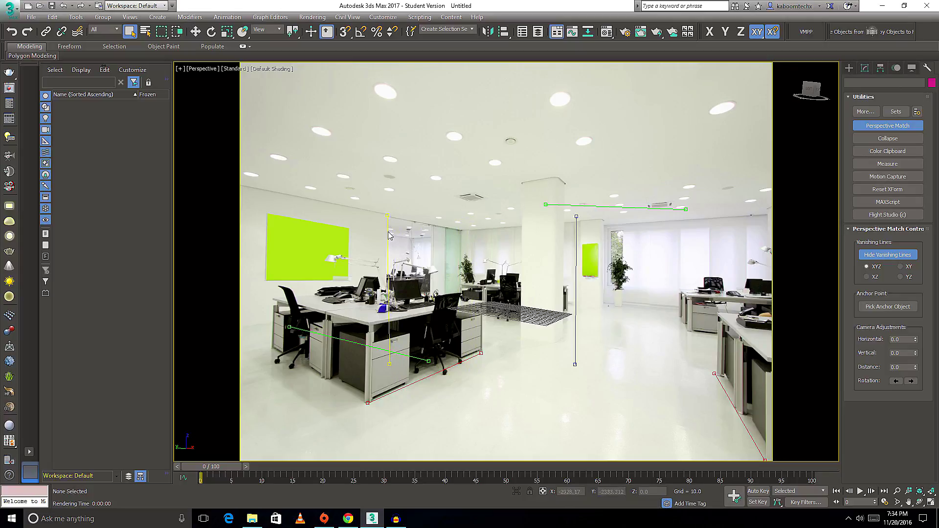
pyautogui.moveTo(389, 362); pyautogui.dragTo(385, 292)
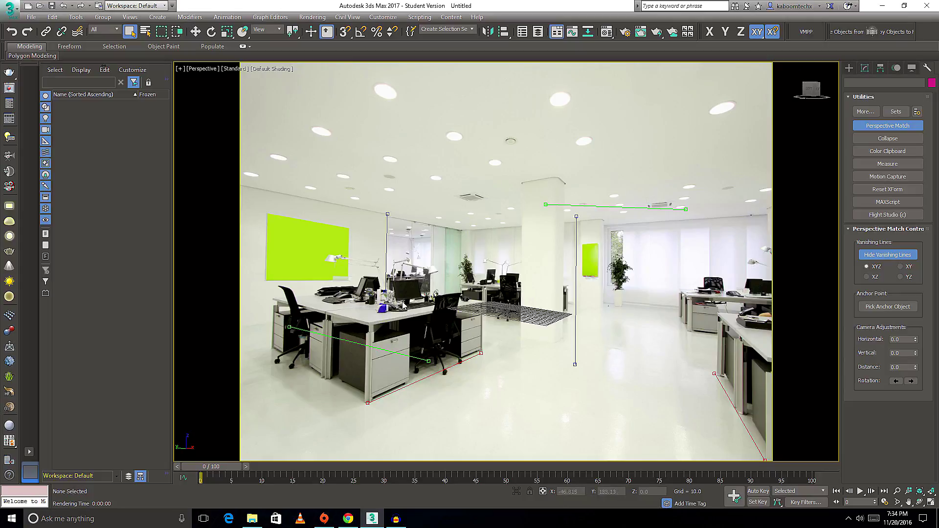
pyautogui.moveTo(578, 254)
pyautogui.mouseDown()
pyautogui.moveTo(644, 252)
pyautogui.moveTo(621, 257)
pyautogui.moveTo(555, 232)
pyautogui.mouseUp()
pyautogui.moveTo(556, 243)
pyautogui.mouseDown()
pyautogui.moveTo(738, 262)
pyautogui.moveTo(614, 264)
pyautogui.moveTo(688, 277)
pyautogui.moveTo(694, 290)
pyautogui.mouseUp()
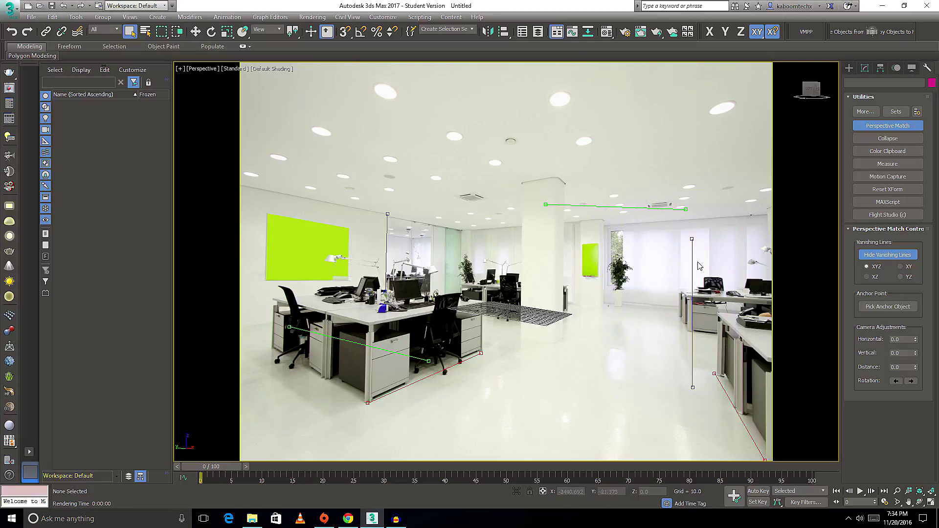
# Step: Fit the right vertical vanishing line onto an upright edge near the windows
pyautogui.moveTo(692, 240); pyautogui.dragTo(695, 295)
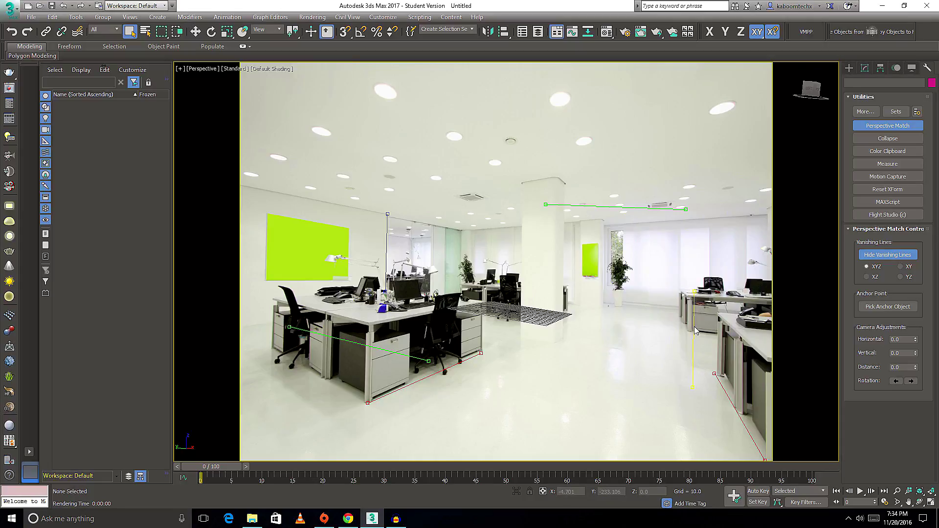
pyautogui.moveTo(694, 330)
pyautogui.mouseDown()
pyautogui.moveTo(504, 296)
pyautogui.moveTo(745, 372)
pyautogui.mouseUp()
pyautogui.moveTo(744, 335); pyautogui.dragTo(741, 338)
pyautogui.moveTo(742, 429); pyautogui.dragTo(742, 417)
pyautogui.moveTo(741, 337)
pyautogui.mouseDown()
pyautogui.moveTo(743, 348)
pyautogui.moveTo(743, 339)
pyautogui.mouseUp()
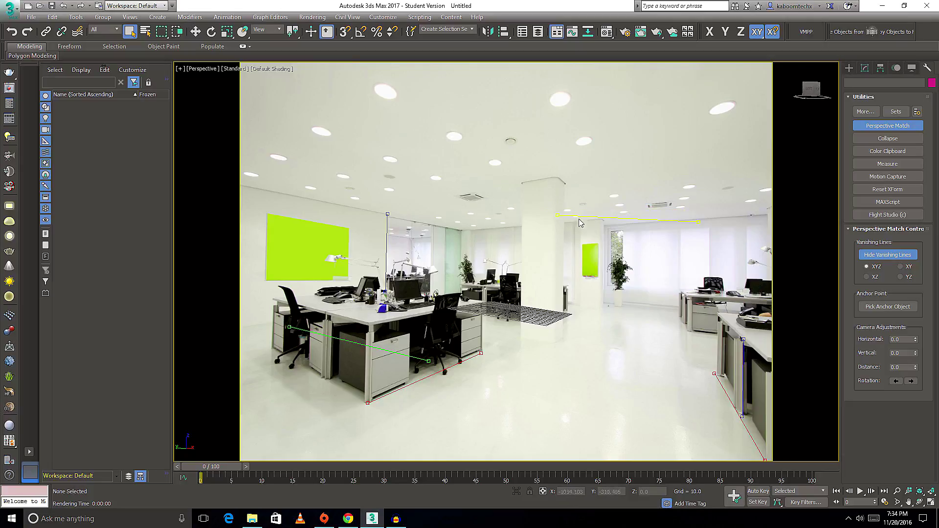
# Step: Lay a green vanishing line along the base of the right-hand desks
pyautogui.moveTo(619, 232); pyautogui.dragTo(622, 225)
pyautogui.moveTo(577, 348); pyautogui.dragTo(578, 227)
pyautogui.moveTo(700, 231); pyautogui.dragTo(700, 219)
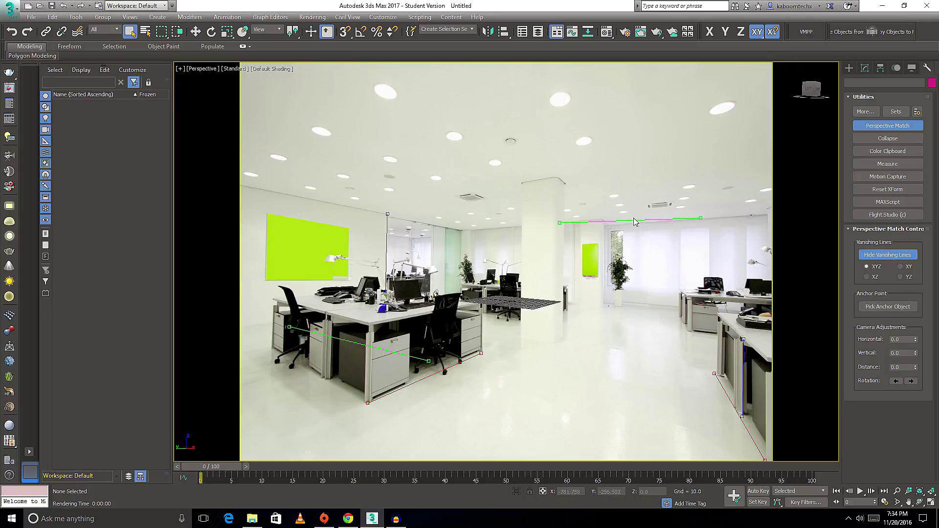
pyautogui.moveTo(634, 221)
pyautogui.mouseDown()
pyautogui.moveTo(637, 306)
pyautogui.moveTo(626, 323)
pyautogui.moveTo(579, 350)
pyautogui.moveTo(579, 302)
pyautogui.moveTo(581, 337)
pyautogui.moveTo(555, 324)
pyautogui.mouseUp()
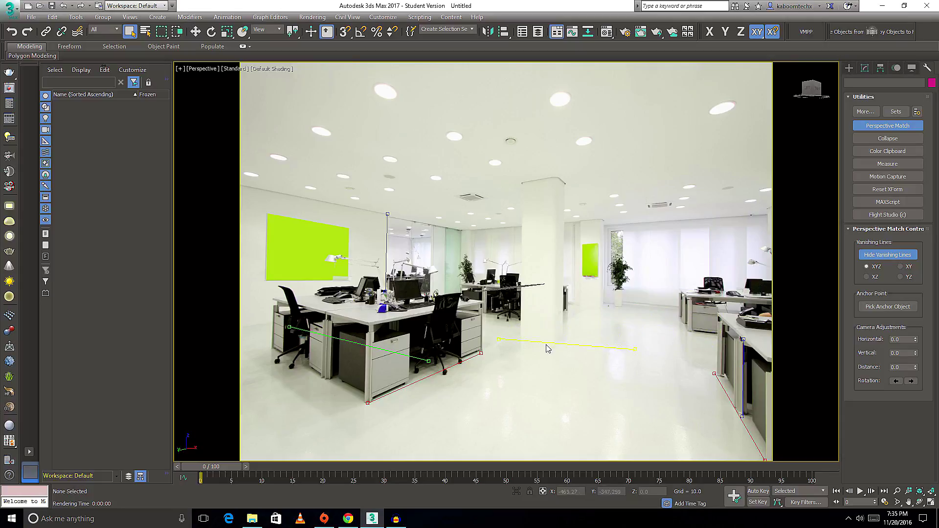
pyautogui.moveTo(555, 324); pyautogui.dragTo(659, 311)
pyautogui.moveTo(744, 314); pyautogui.dragTo(725, 330)
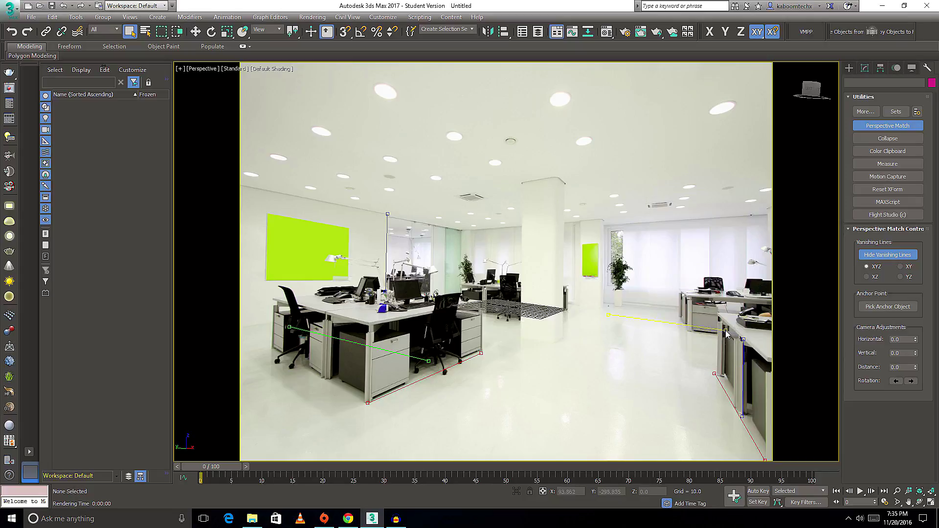
pyautogui.moveTo(601, 316); pyautogui.dragTo(636, 324)
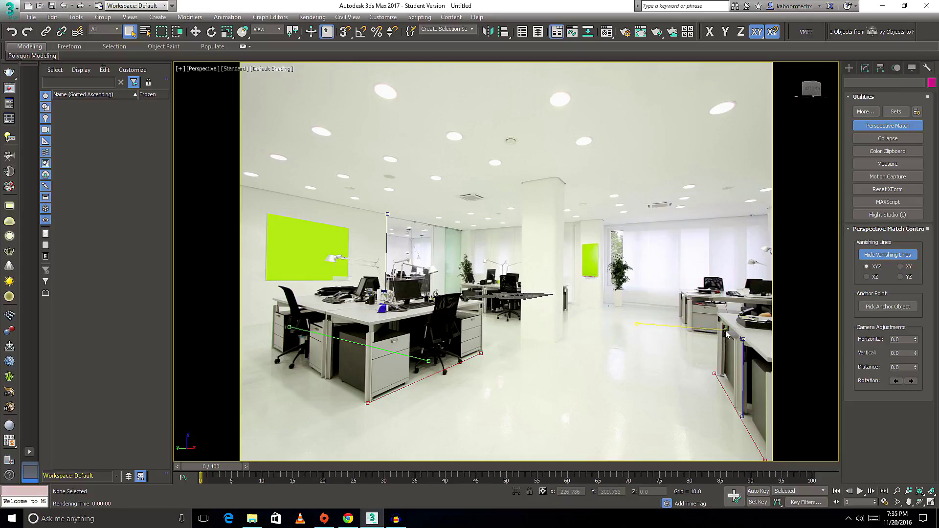
pyautogui.moveTo(726, 331)
pyautogui.mouseDown()
pyautogui.moveTo(696, 330)
pyautogui.moveTo(706, 336)
pyautogui.mouseUp()
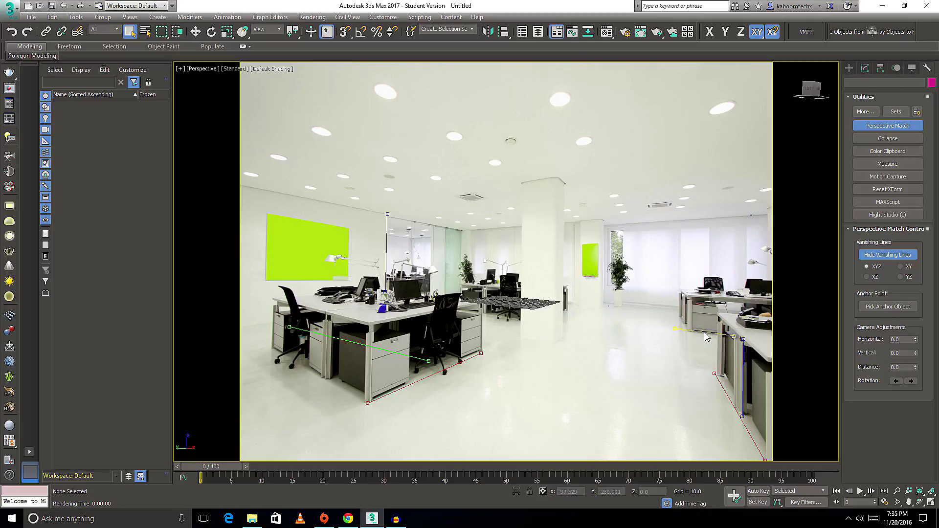
pyautogui.moveTo(676, 331); pyautogui.dragTo(688, 332)
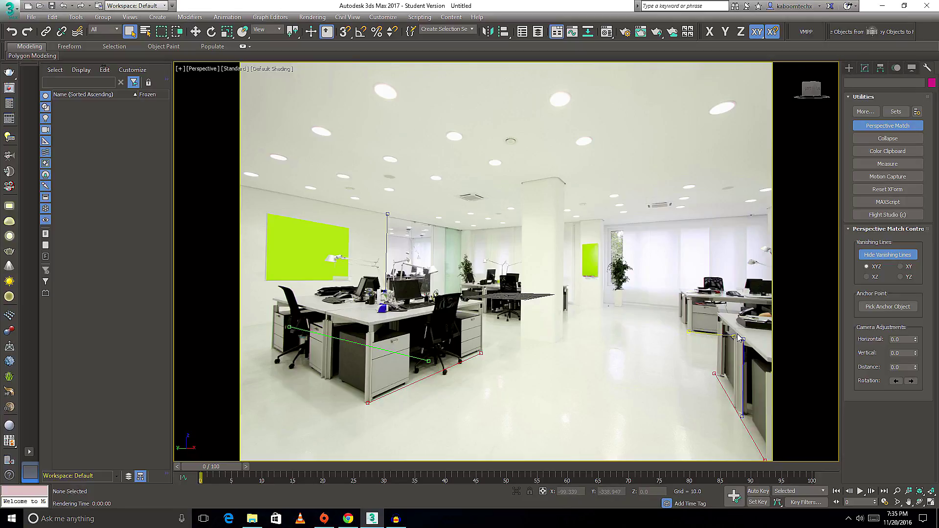
pyautogui.moveTo(733, 338); pyautogui.dragTo(715, 338)
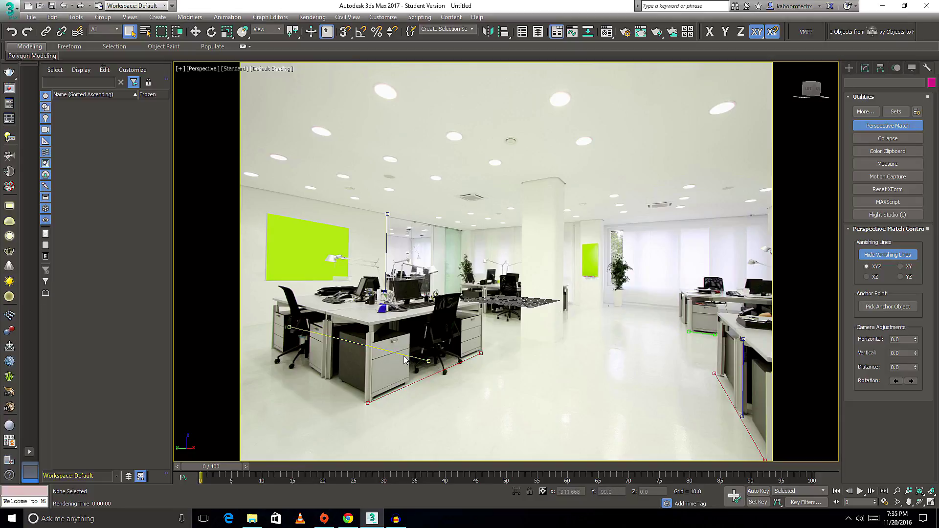
# Step: Align the other green line with the left desk cluster's front base edge
pyautogui.moveTo(402, 356)
pyautogui.mouseDown()
pyautogui.moveTo(353, 402)
pyautogui.moveTo(356, 433)
pyautogui.moveTo(386, 443)
pyautogui.moveTo(372, 431)
pyautogui.moveTo(376, 438)
pyautogui.moveTo(388, 408)
pyautogui.moveTo(364, 406)
pyautogui.mouseUp()
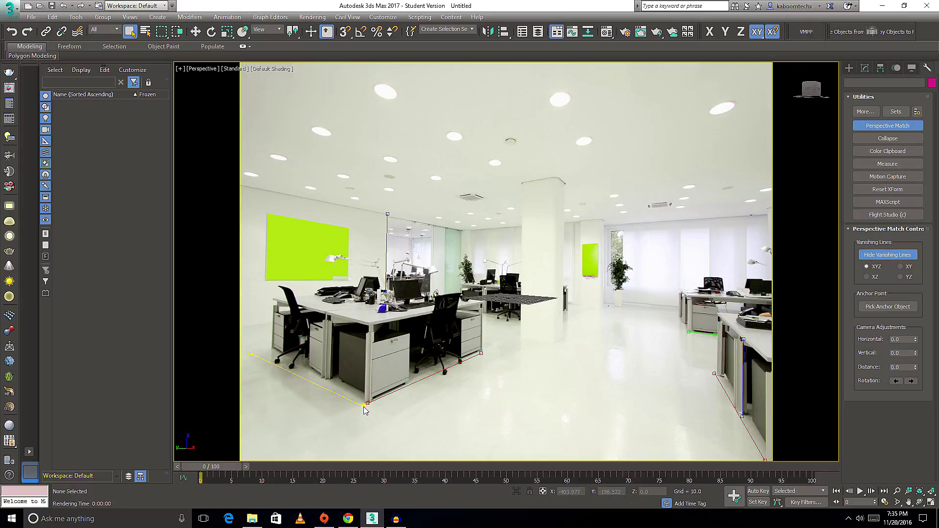
pyautogui.moveTo(251, 355)
pyautogui.mouseDown()
pyautogui.moveTo(288, 355)
pyautogui.moveTo(269, 351)
pyautogui.mouseUp()
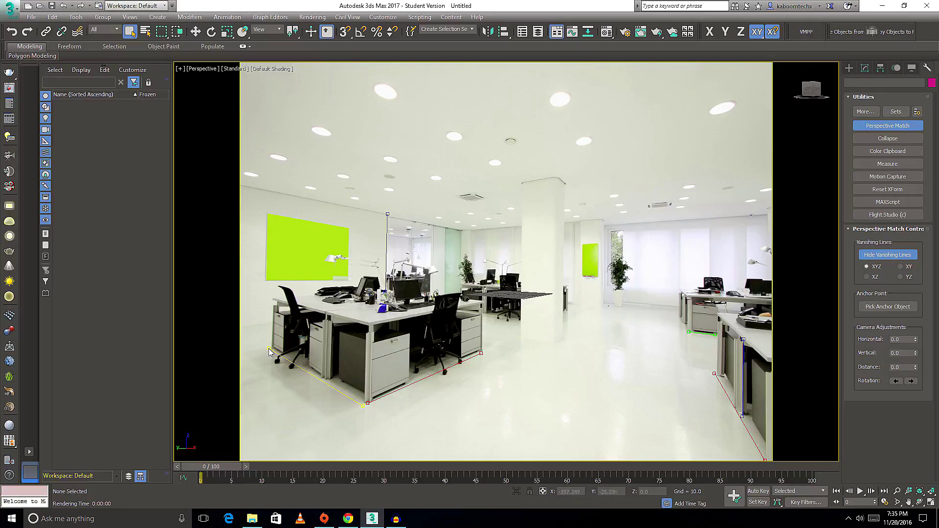
pyautogui.moveTo(362, 405); pyautogui.dragTo(368, 403)
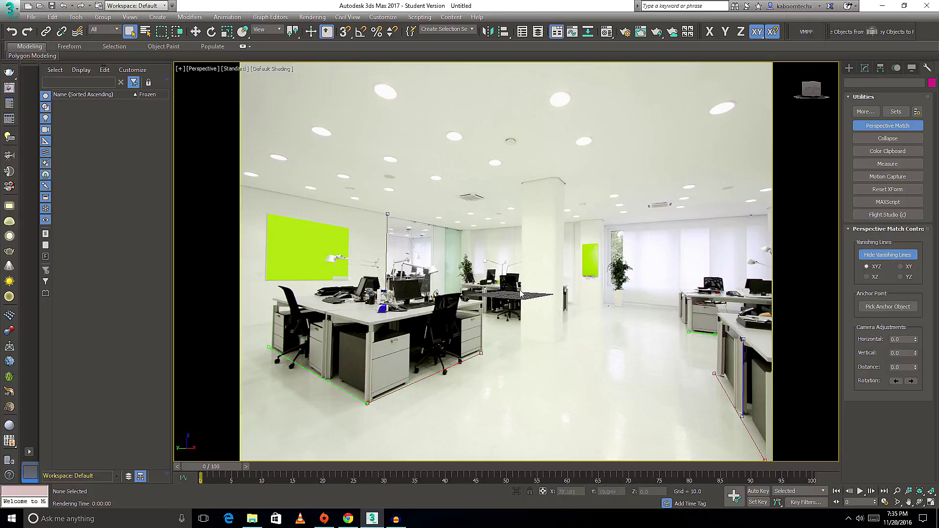
# Step: Refine the vanishing-line endpoints so the floor grid lies flat on the office floor
pyautogui.scroll(2, 518, 294)
pyautogui.scroll(2, 516, 292)
pyautogui.scroll(3, 514, 294)
pyautogui.scroll(3, 512, 296)
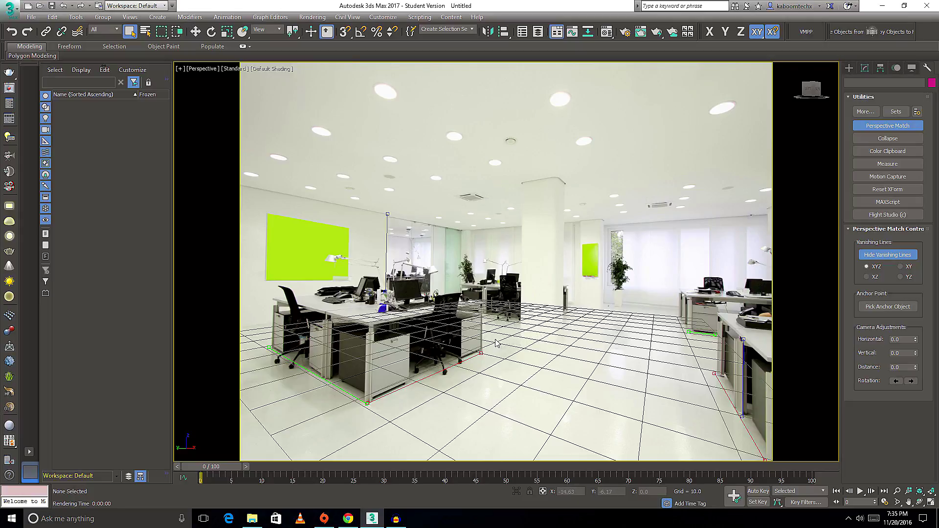
pyautogui.scroll(-1, 496, 342)
pyautogui.scroll(-2, 495, 343)
pyautogui.scroll(-1, 495, 344)
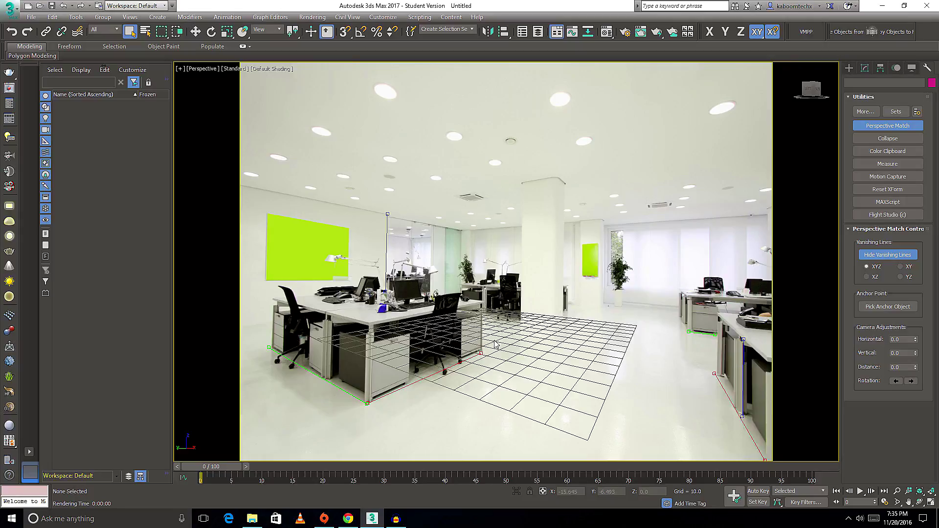
pyautogui.moveTo(507, 339)
pyautogui.mouseDown(button='middle')
pyautogui.moveTo(580, 364)
pyautogui.moveTo(566, 371)
pyautogui.moveTo(570, 381)
pyautogui.moveTo(600, 363)
pyautogui.moveTo(591, 354)
pyautogui.moveTo(579, 373)
pyautogui.moveTo(593, 360)
pyautogui.moveTo(598, 374)
pyautogui.moveTo(583, 371)
pyautogui.mouseUp(button='middle')
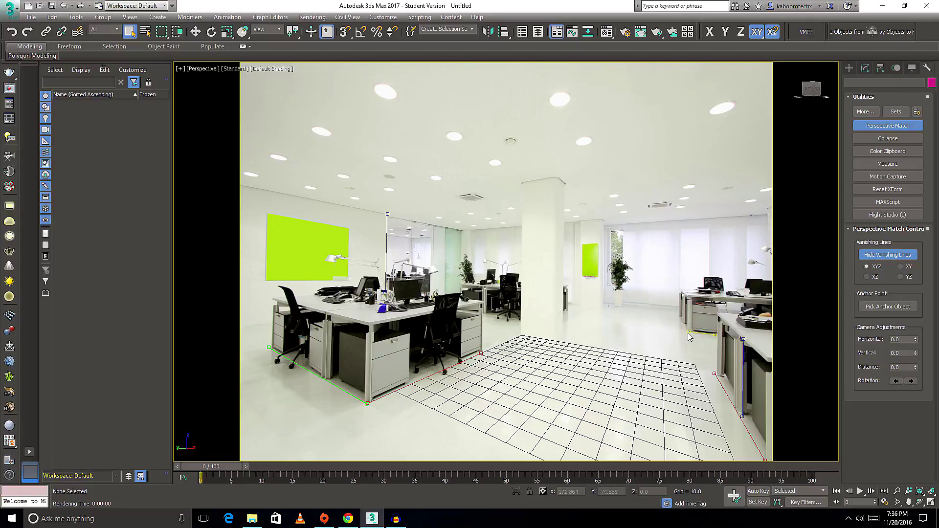
pyautogui.moveTo(688, 336); pyautogui.dragTo(690, 335)
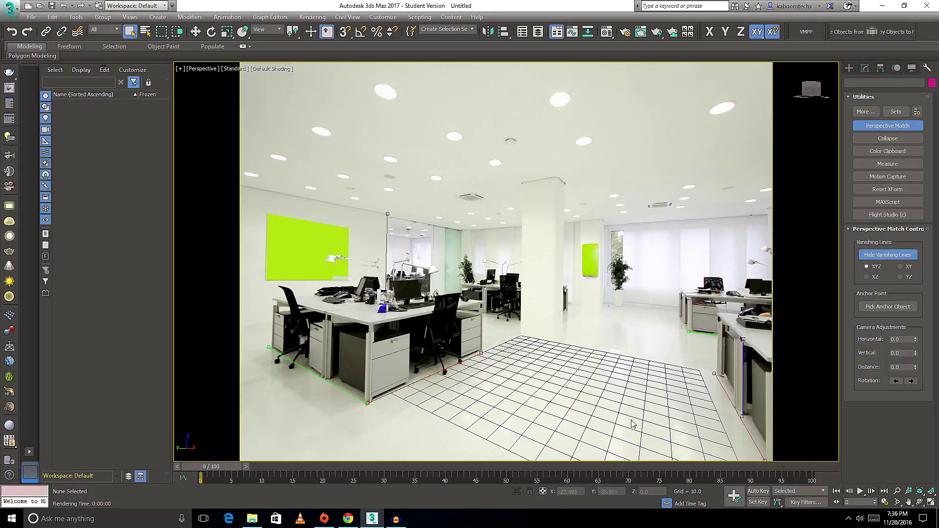
pyautogui.moveTo(631, 423); pyautogui.dragTo(634, 418, button='middle')
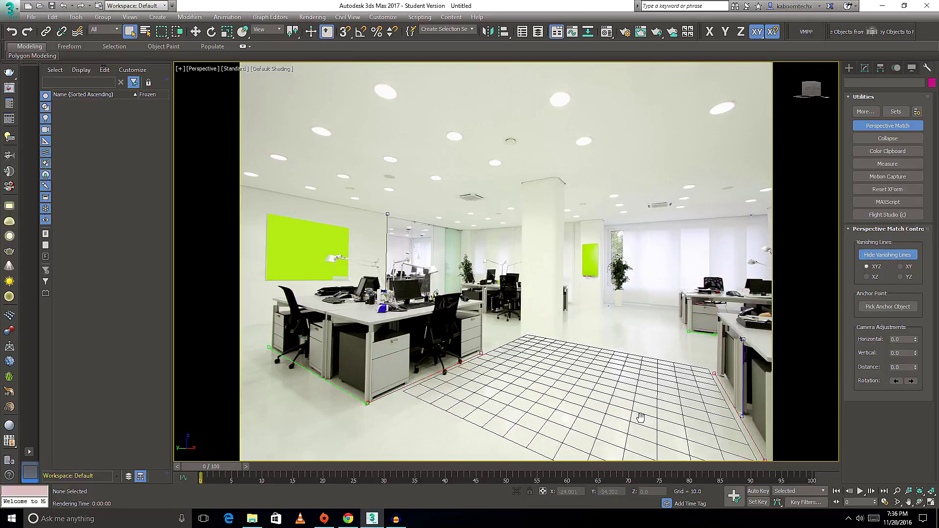
pyautogui.moveTo(638, 417); pyautogui.dragTo(636, 419, button='middle')
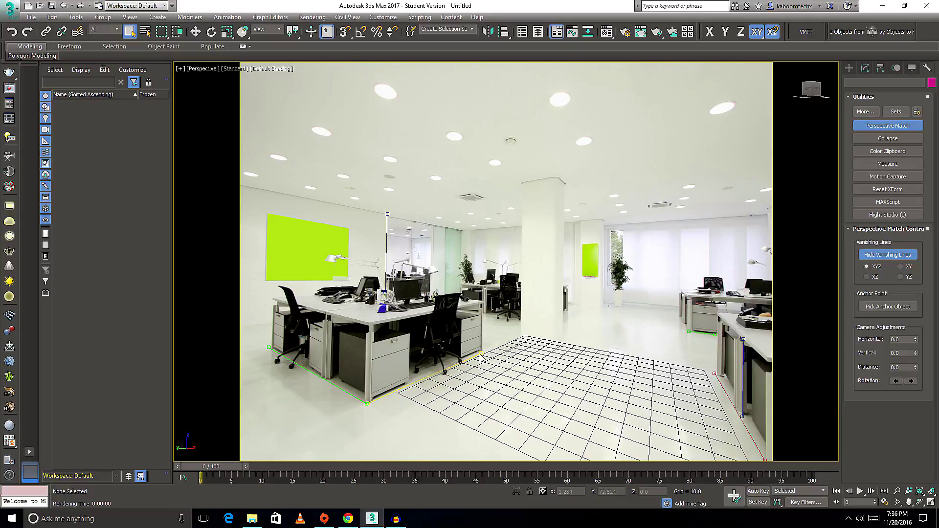
pyautogui.moveTo(481, 358); pyautogui.dragTo(483, 353)
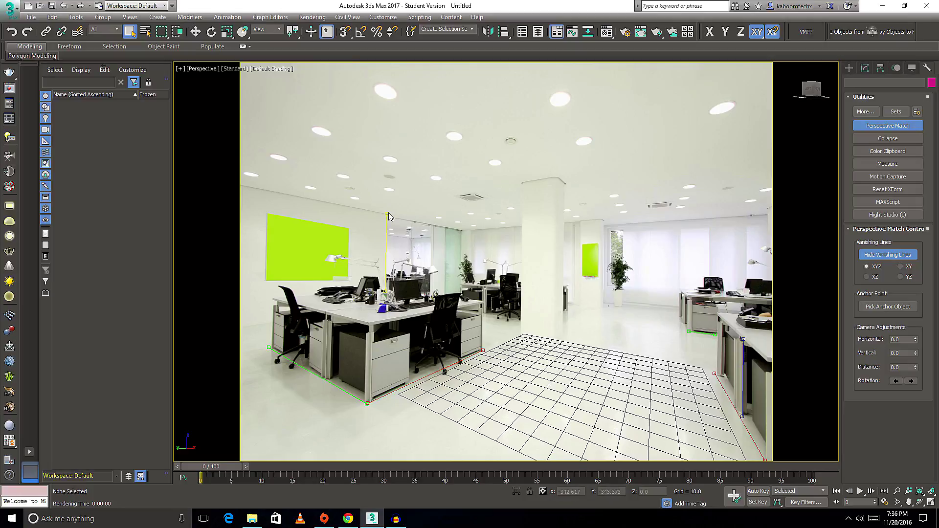
# Step: Nudge the vertical lines onto the glass partition edge and right desk corner, zooming to check
pyautogui.moveTo(388, 215); pyautogui.dragTo(387, 220)
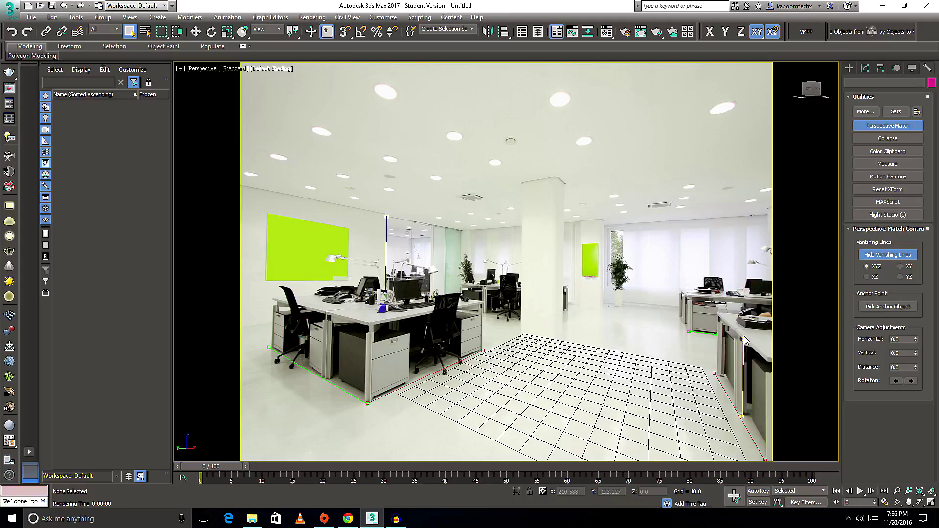
pyautogui.click(743, 377)
pyautogui.scroll(1, 538, 379)
pyautogui.scroll(1, 496, 371)
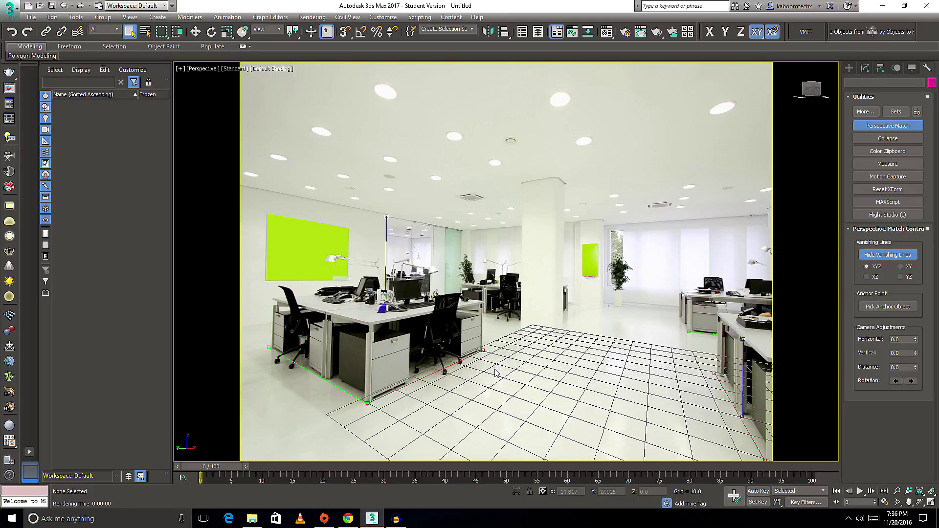
pyautogui.scroll(-1, 495, 373)
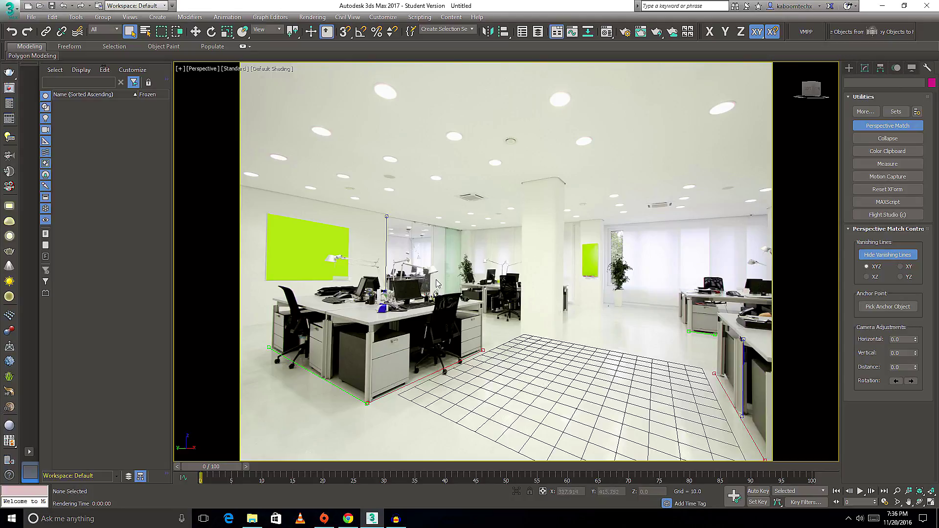
# Step: Merge all objects from prox.max, the plant Cylinder011 and the football, into the scene
pyautogui.click(31, 18)
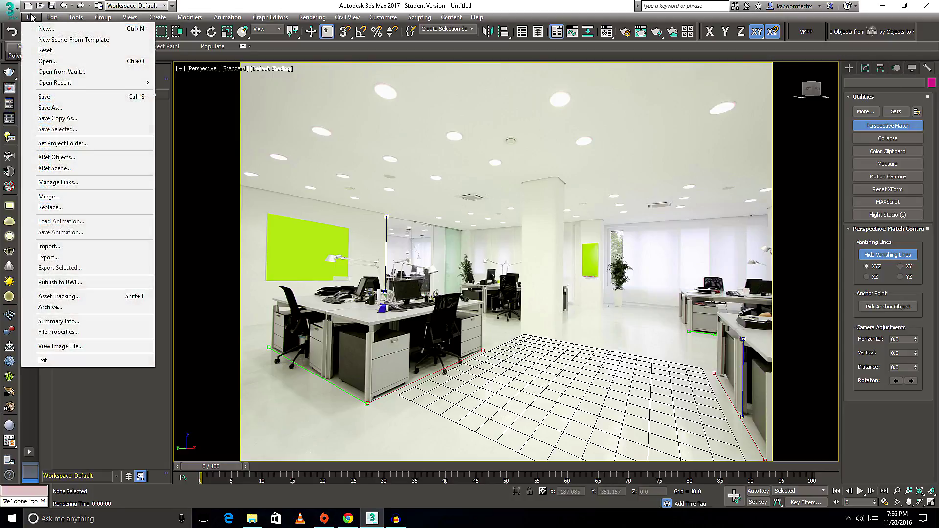
pyautogui.click(66, 201)
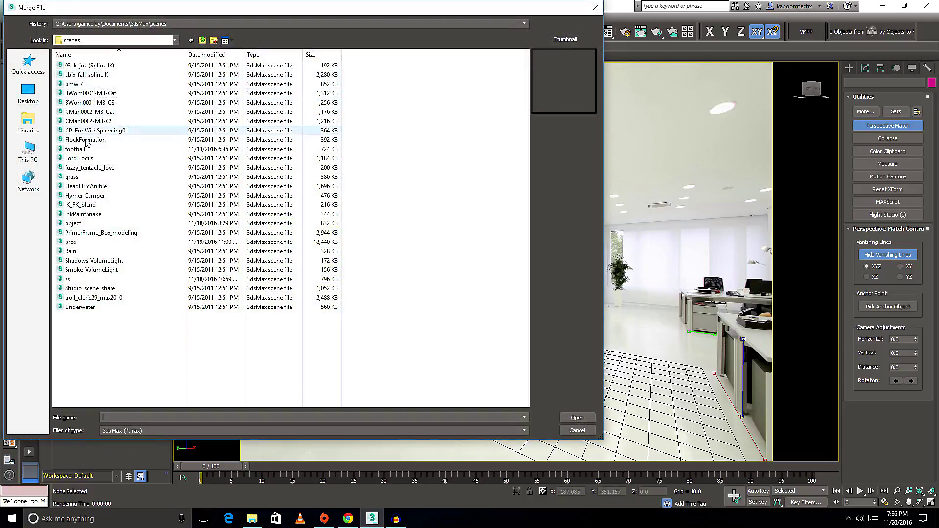
pyautogui.click(71, 242)
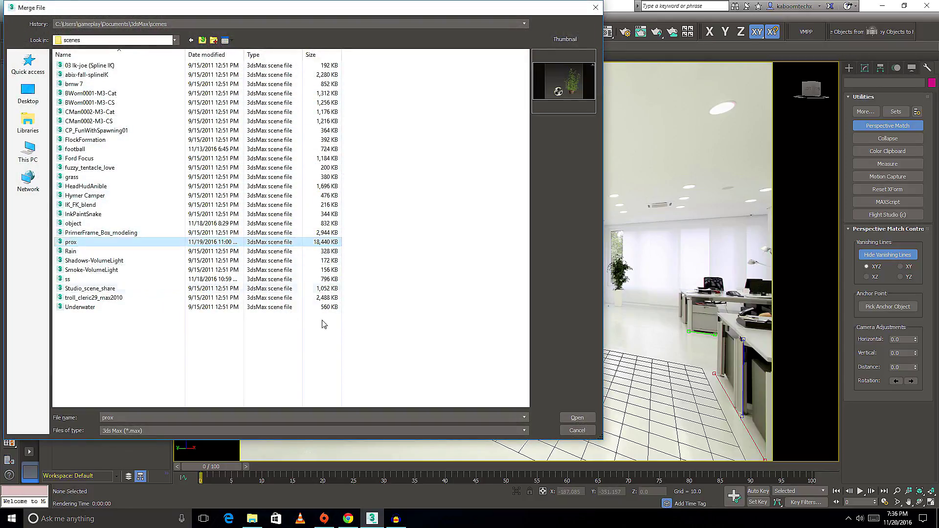
pyautogui.click(574, 421)
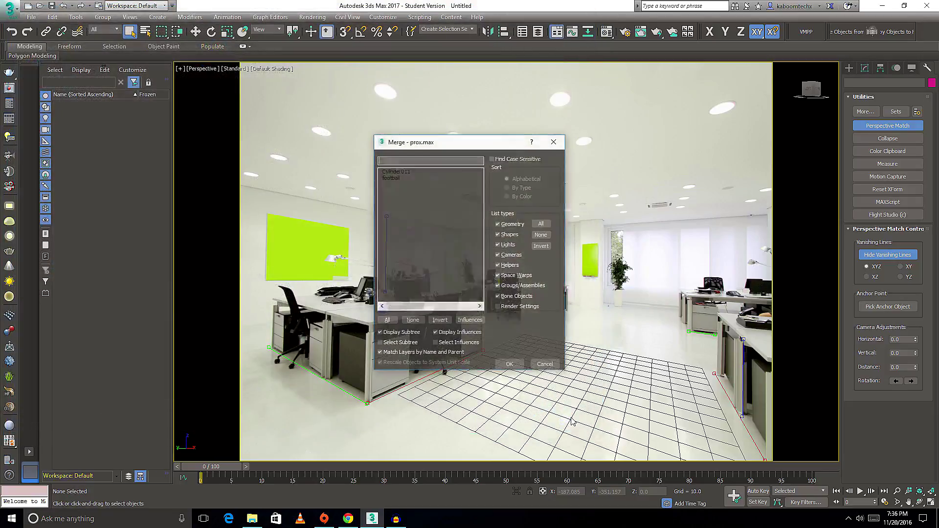
pyautogui.click(395, 171)
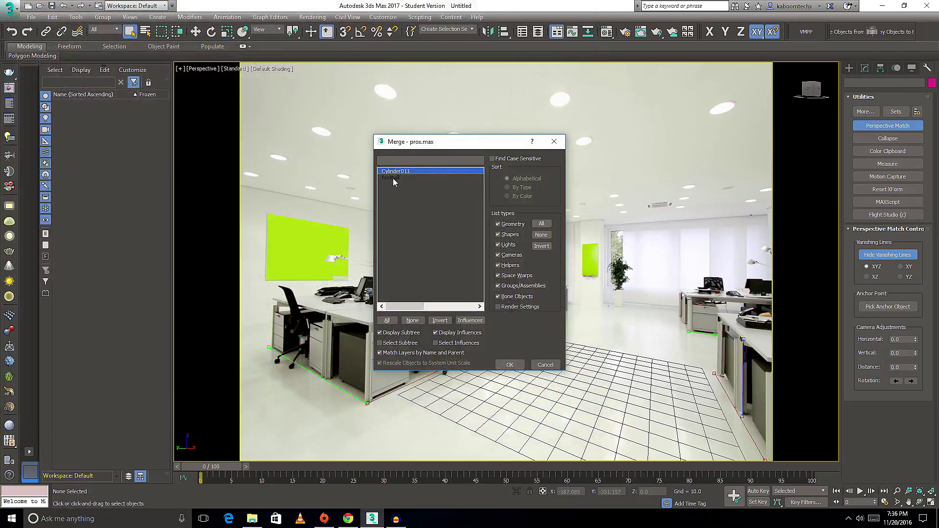
pyautogui.click(510, 364)
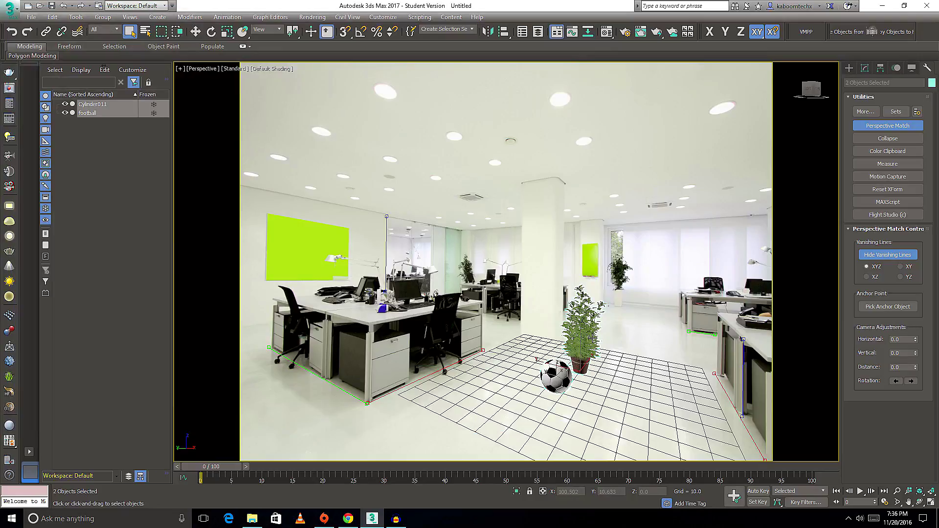
pyautogui.click(195, 32)
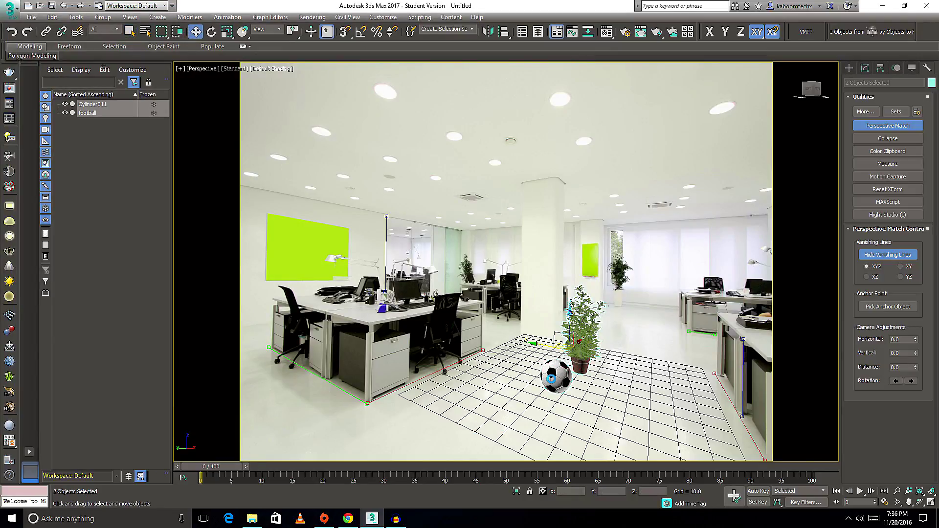
# Step: Move the potted plant behind the football, toggling X/Y axis constraints with F5/F6
pyautogui.click(580, 343)
pyautogui.moveTo(557, 365)
pyautogui.mouseDown()
pyautogui.moveTo(472, 346)
pyautogui.moveTo(584, 336)
pyautogui.moveTo(575, 335)
pyautogui.moveTo(602, 324)
pyautogui.moveTo(438, 422)
pyautogui.moveTo(368, 366)
pyautogui.moveTo(328, 390)
pyautogui.moveTo(352, 427)
pyautogui.moveTo(446, 458)
pyautogui.moveTo(652, 317)
pyautogui.mouseUp()
pyautogui.press('F6')
pyautogui.press('F5')
pyautogui.press('F6')
pyautogui.press('F5')
pyautogui.press('F6')
pyautogui.press('F5')
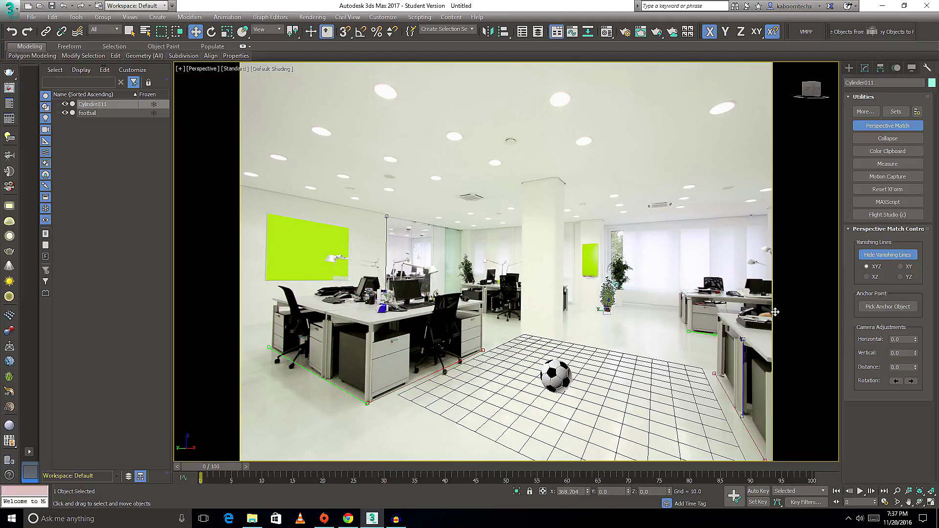
pyautogui.press('F6')
# Step: Slide the plant back beside the right-hand desks and scale it uniformly to 160%
pyautogui.moveTo(582, 308); pyautogui.dragTo(647, 306)
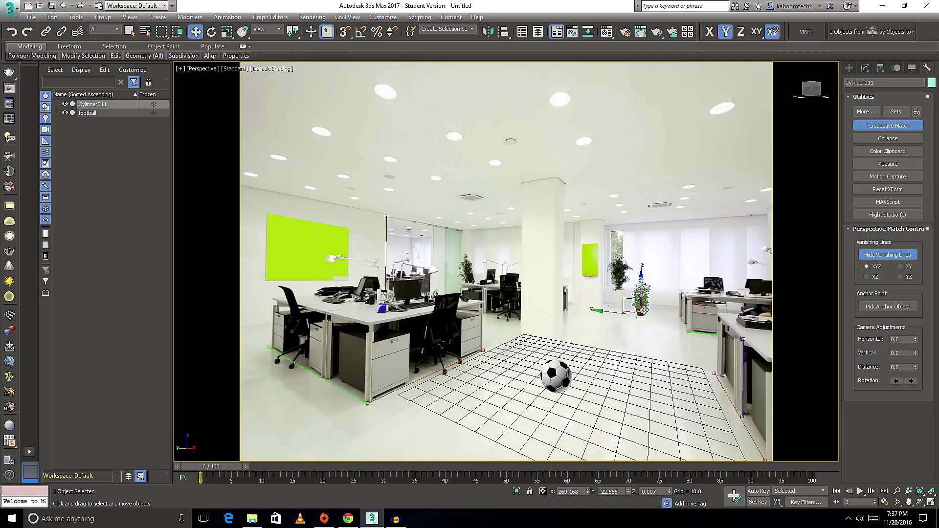
pyautogui.moveTo(644, 312); pyautogui.dragTo(660, 304)
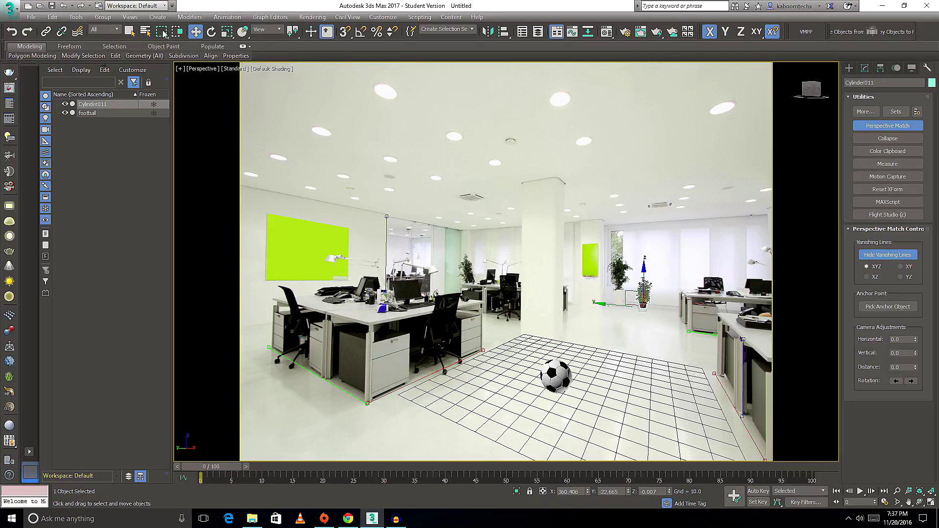
pyautogui.click(226, 31)
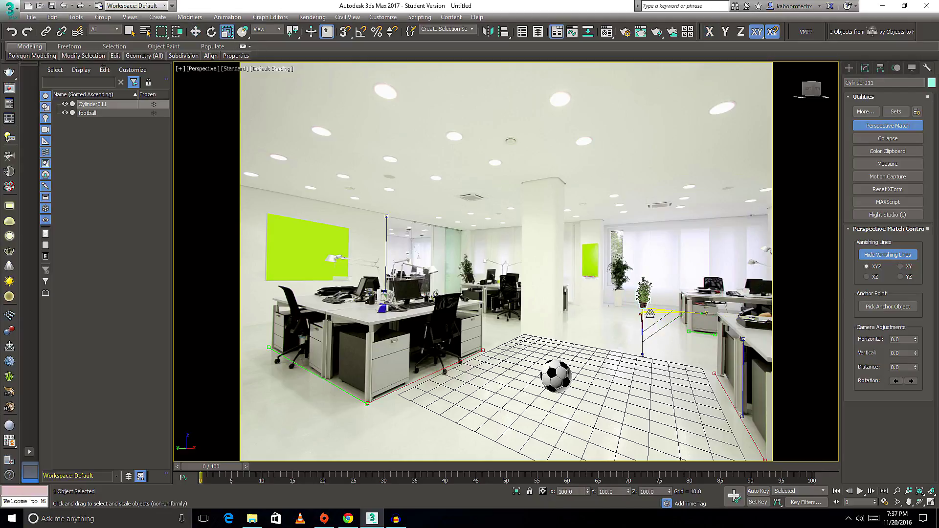
pyautogui.moveTo(655, 322); pyautogui.dragTo(639, 292)
# Step: Move the football to the grid's far edge near the end of the front desk cluster
pyautogui.click(623, 362)
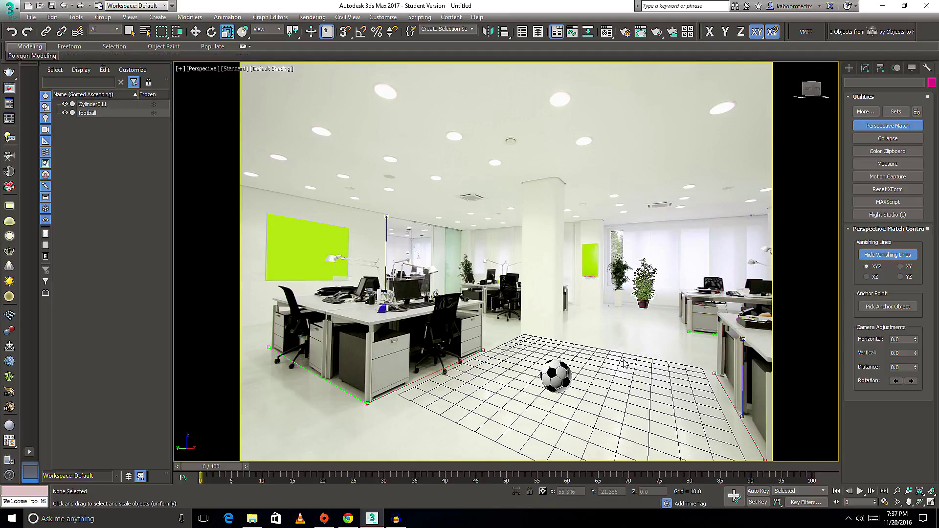
pyautogui.click(557, 384)
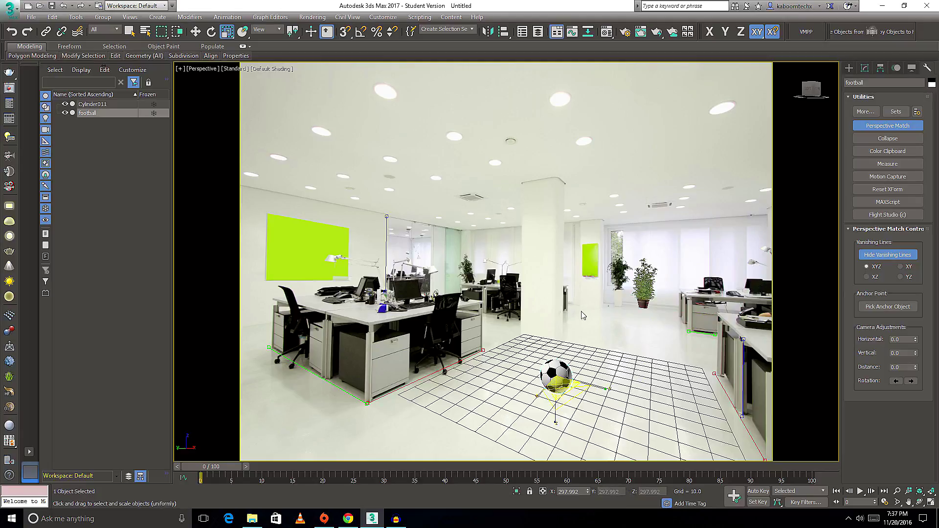
pyautogui.press('w')
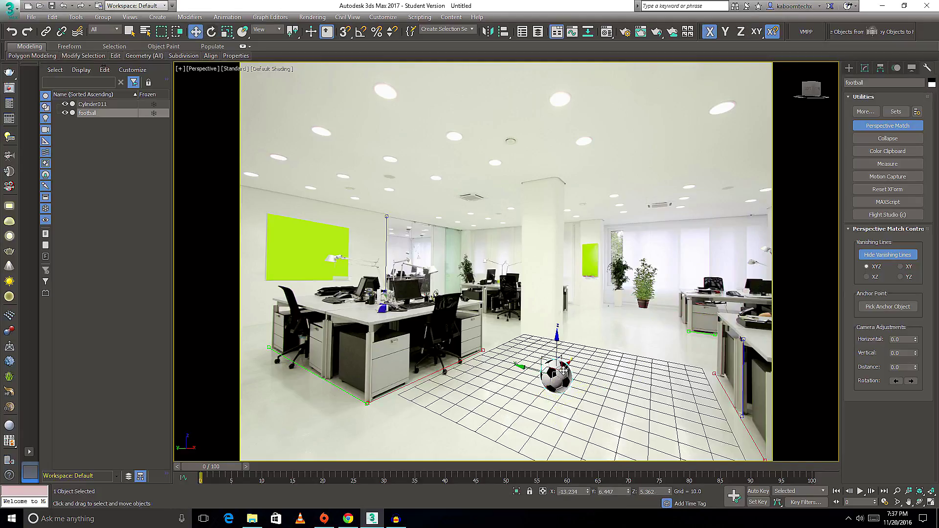
pyautogui.moveTo(564, 371)
pyautogui.mouseDown()
pyautogui.moveTo(580, 327)
pyautogui.moveTo(671, 335)
pyautogui.mouseUp()
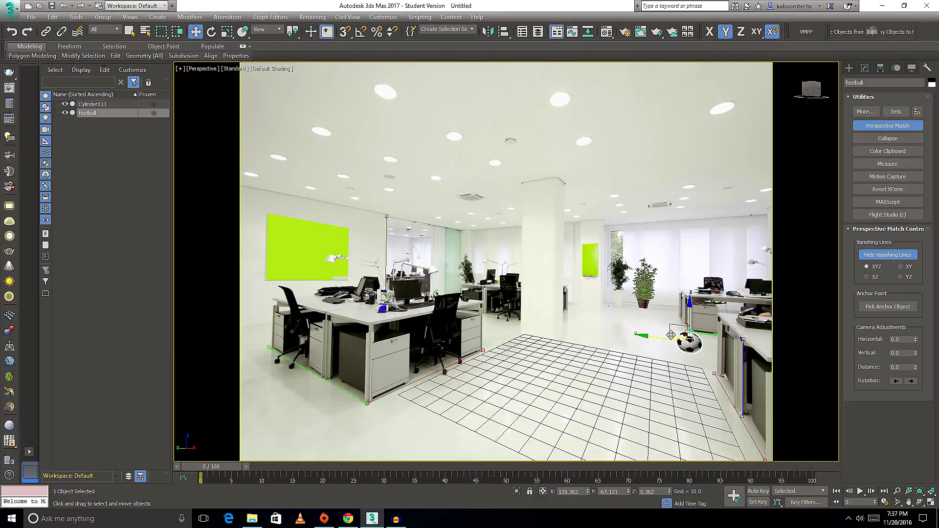
pyautogui.moveTo(702, 339)
pyautogui.mouseDown()
pyautogui.moveTo(722, 380)
pyautogui.moveTo(554, 329)
pyautogui.moveTo(377, 386)
pyautogui.moveTo(452, 413)
pyautogui.moveTo(405, 397)
pyautogui.mouseUp()
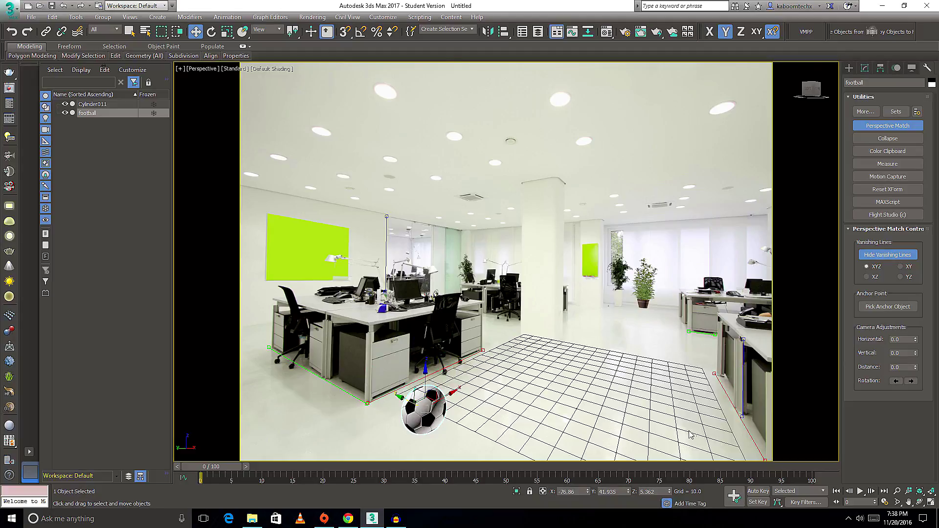
pyautogui.moveTo(450, 394)
pyautogui.mouseDown()
pyautogui.moveTo(506, 375)
pyautogui.moveTo(525, 384)
pyautogui.mouseUp()
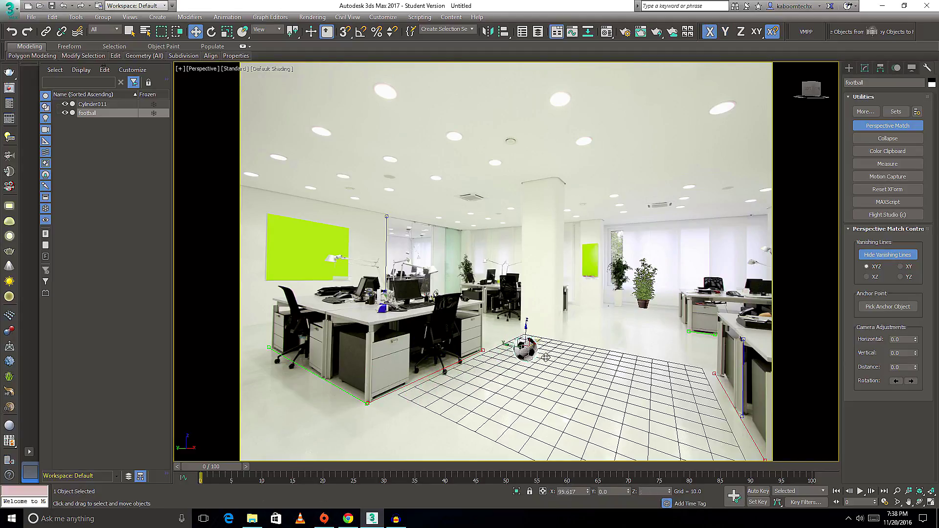